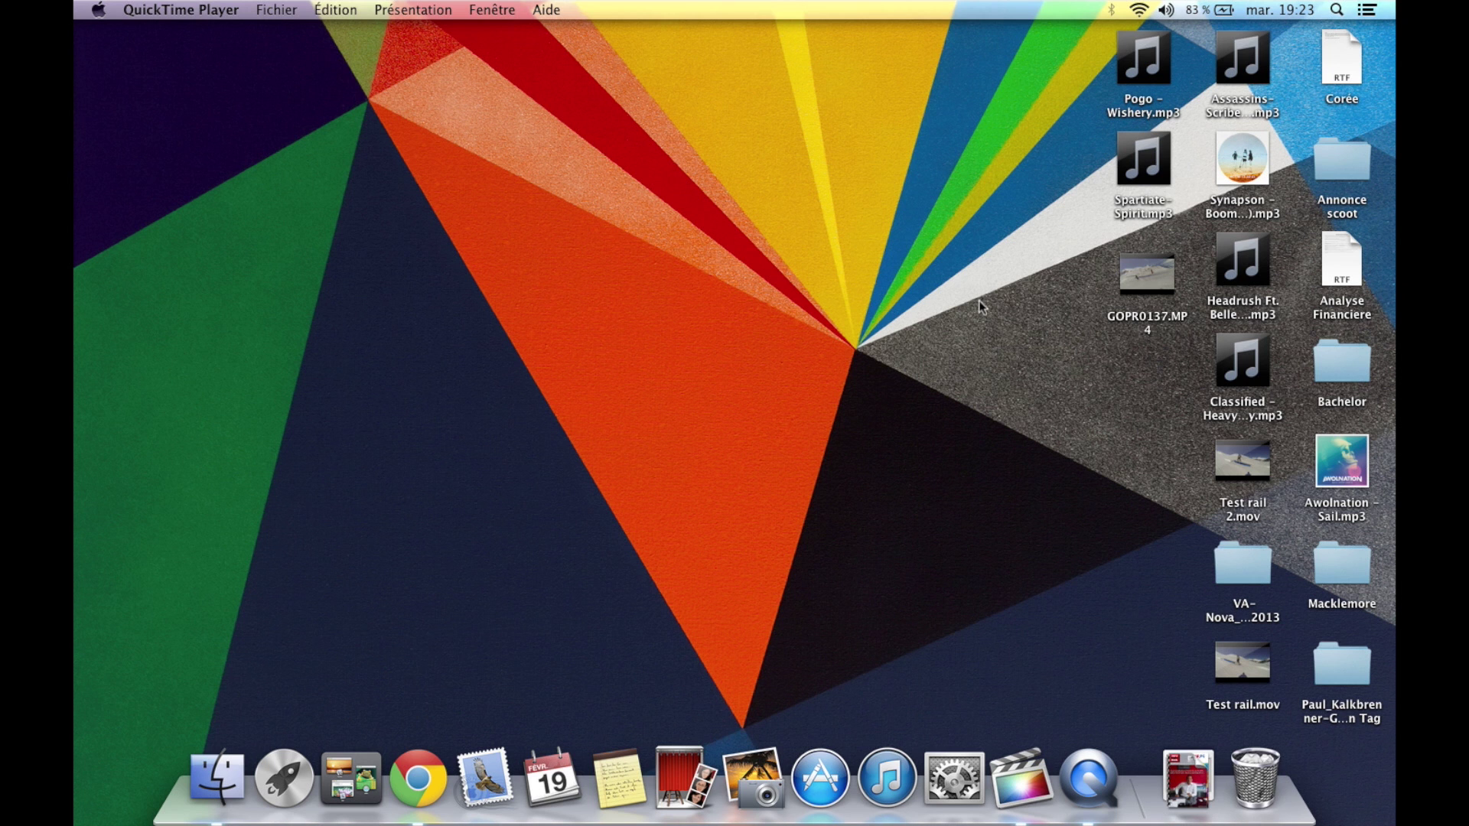
- Switch to Final Cut Pro and add the marked range of the second GOPR0137 clip to the empty Test 3-6 timeline
{"action": "key", "text": "ctrl+Right"}
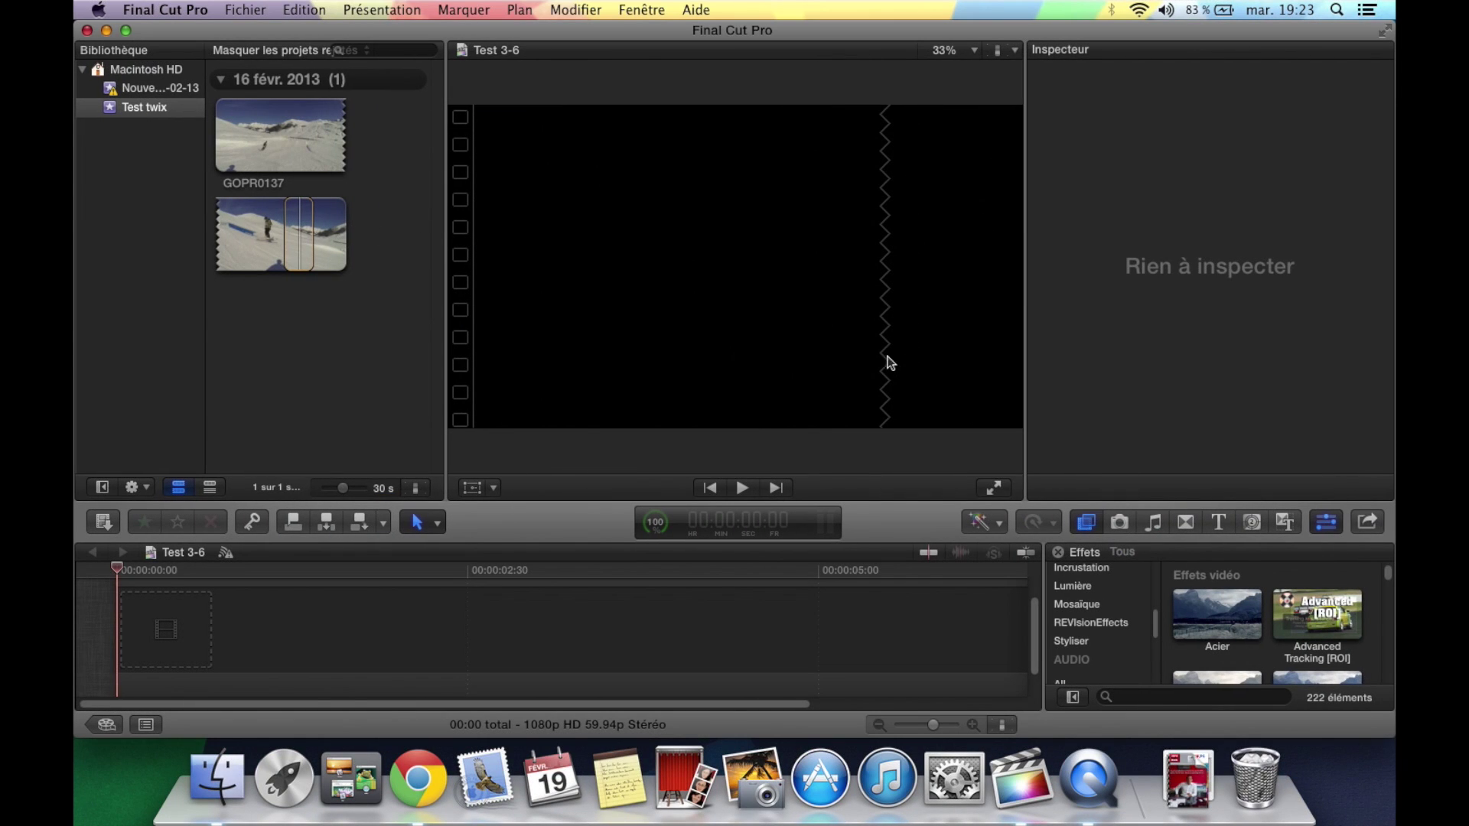
{"action": "left_click", "coordinate": [300, 237]}
{"action": "left_click_drag", "start_coordinate": [299, 237], "coordinate": [161, 635]}
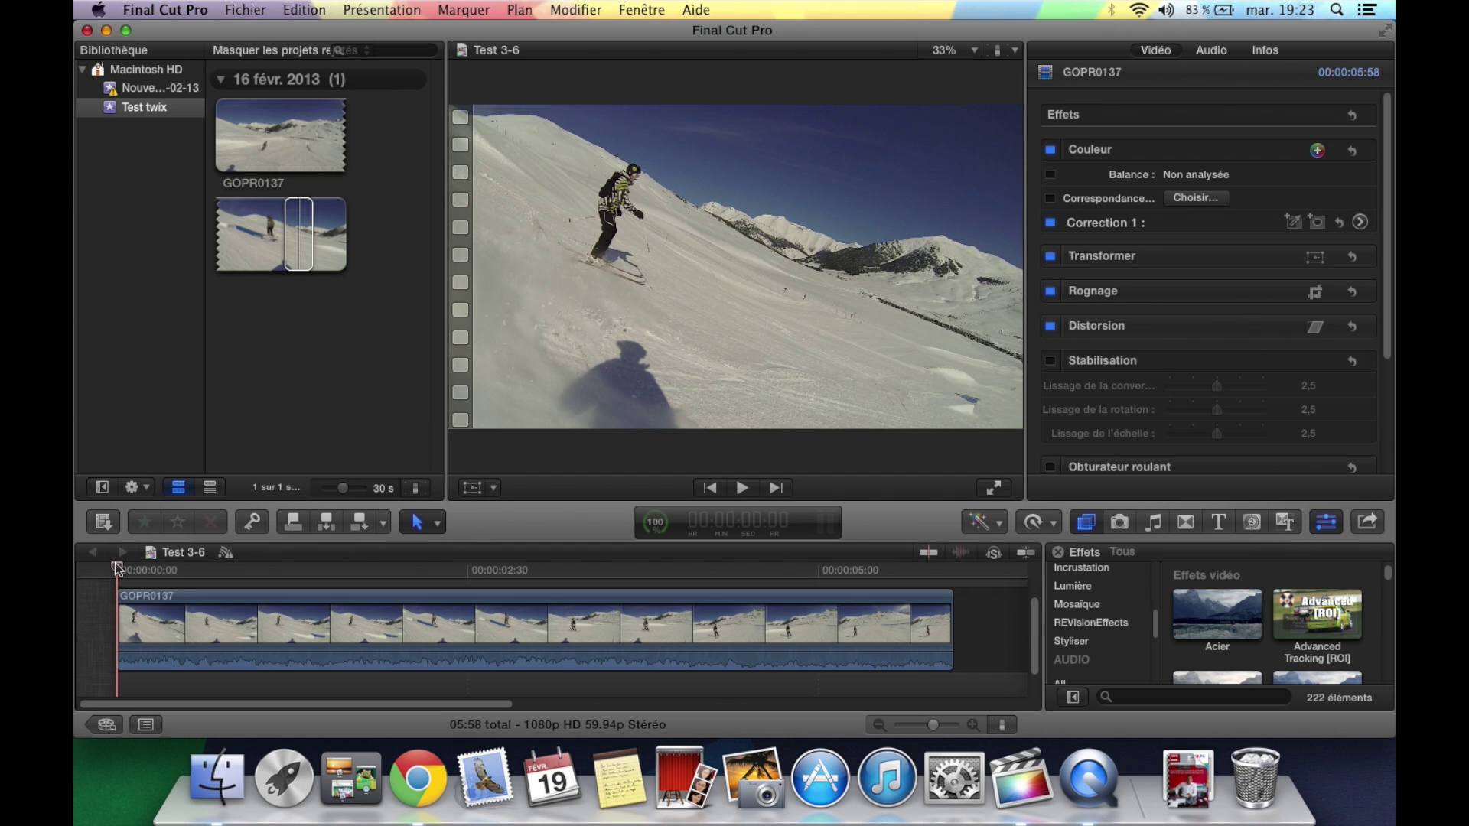
- Cut the GOPR0137 clip in the timeline at 2:20, just before the skier lands on the rail
{"action": "left_click_drag", "start_coordinate": [127, 575], "coordinate": [442, 609]}
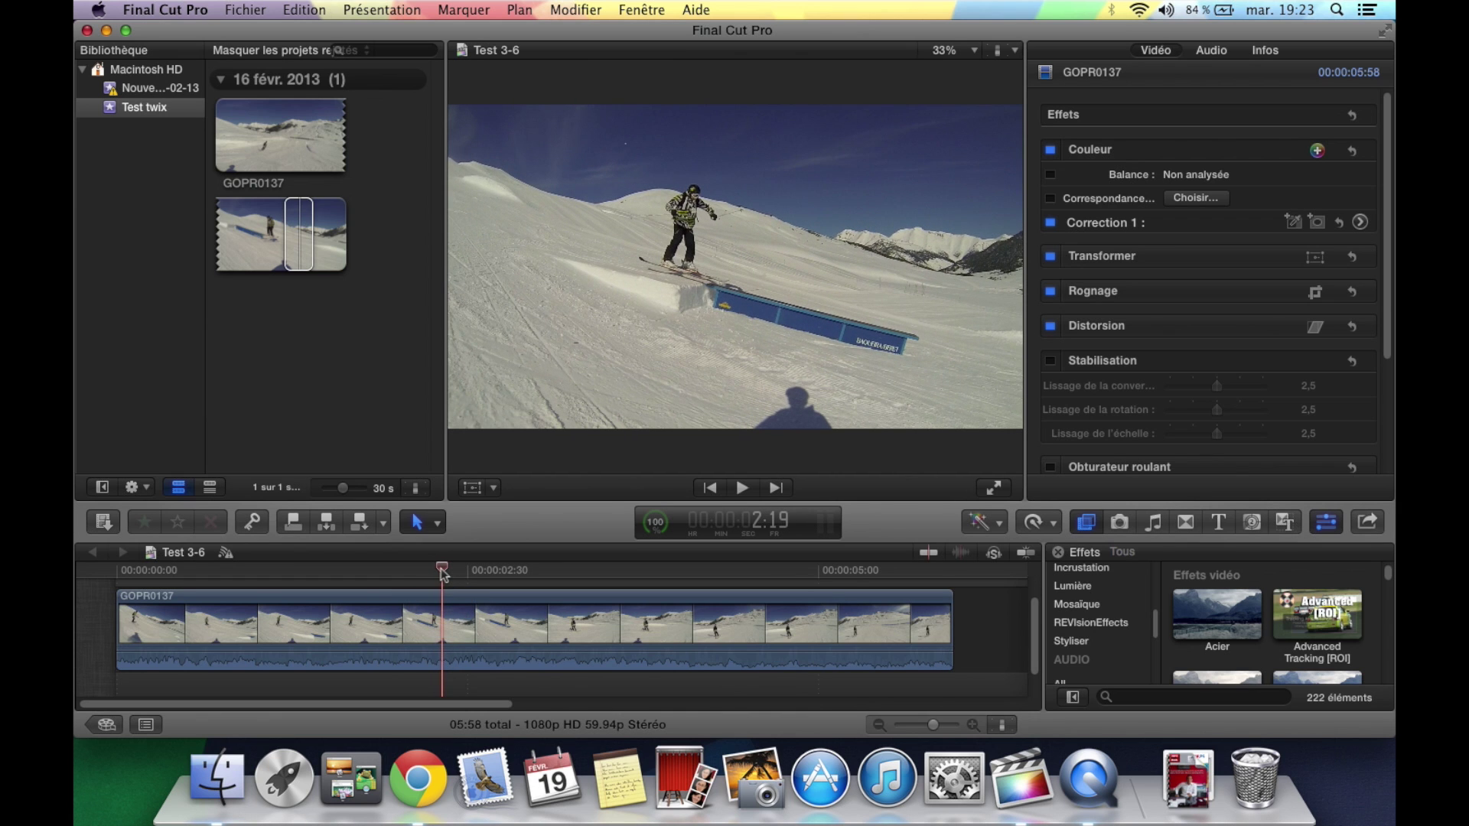
{"action": "left_click_drag", "start_coordinate": [443, 574], "coordinate": [447, 575]}
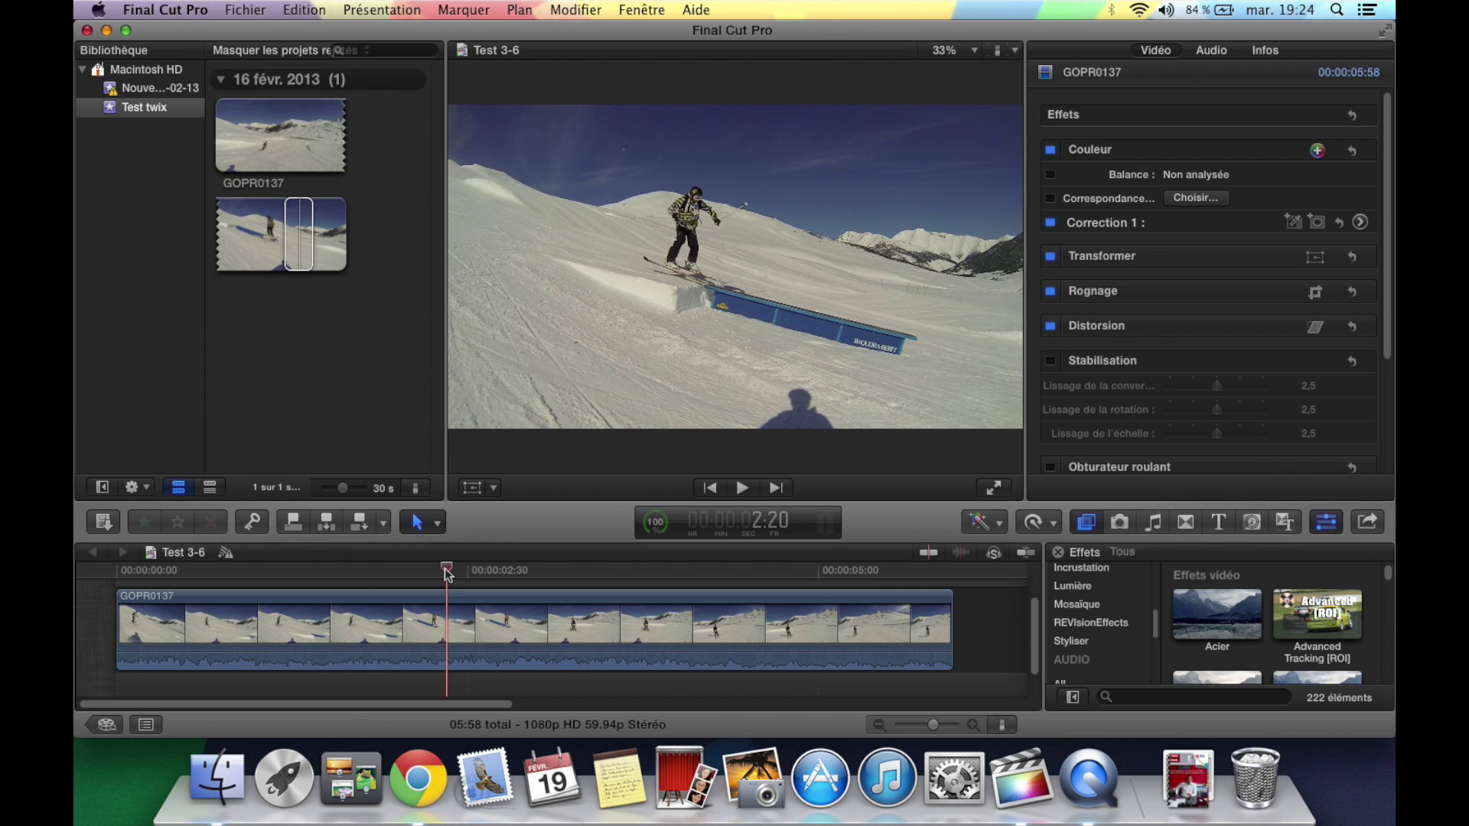
{"action": "left_click", "coordinate": [436, 524]}
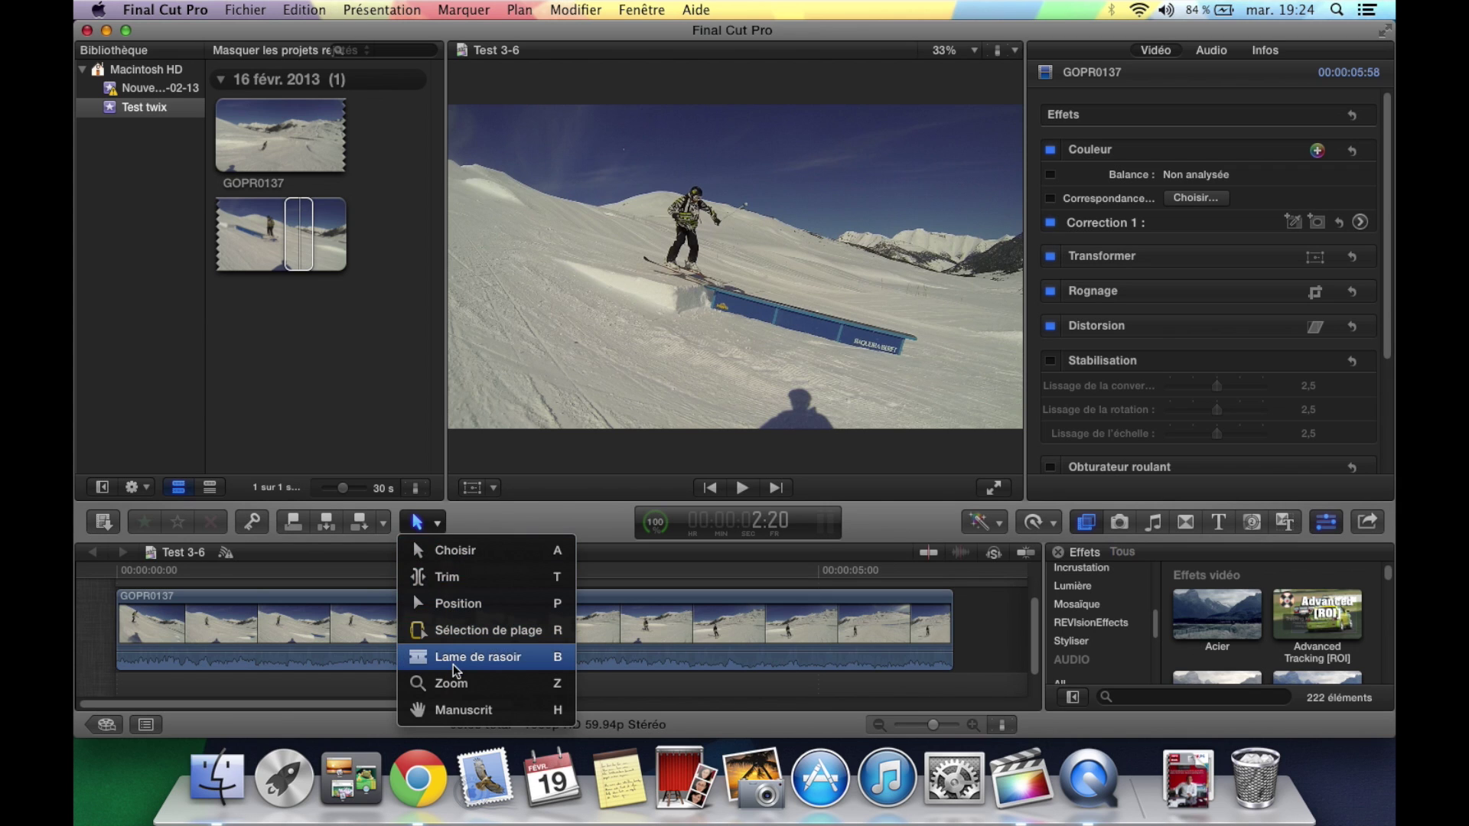
{"action": "left_click", "coordinate": [440, 550]}
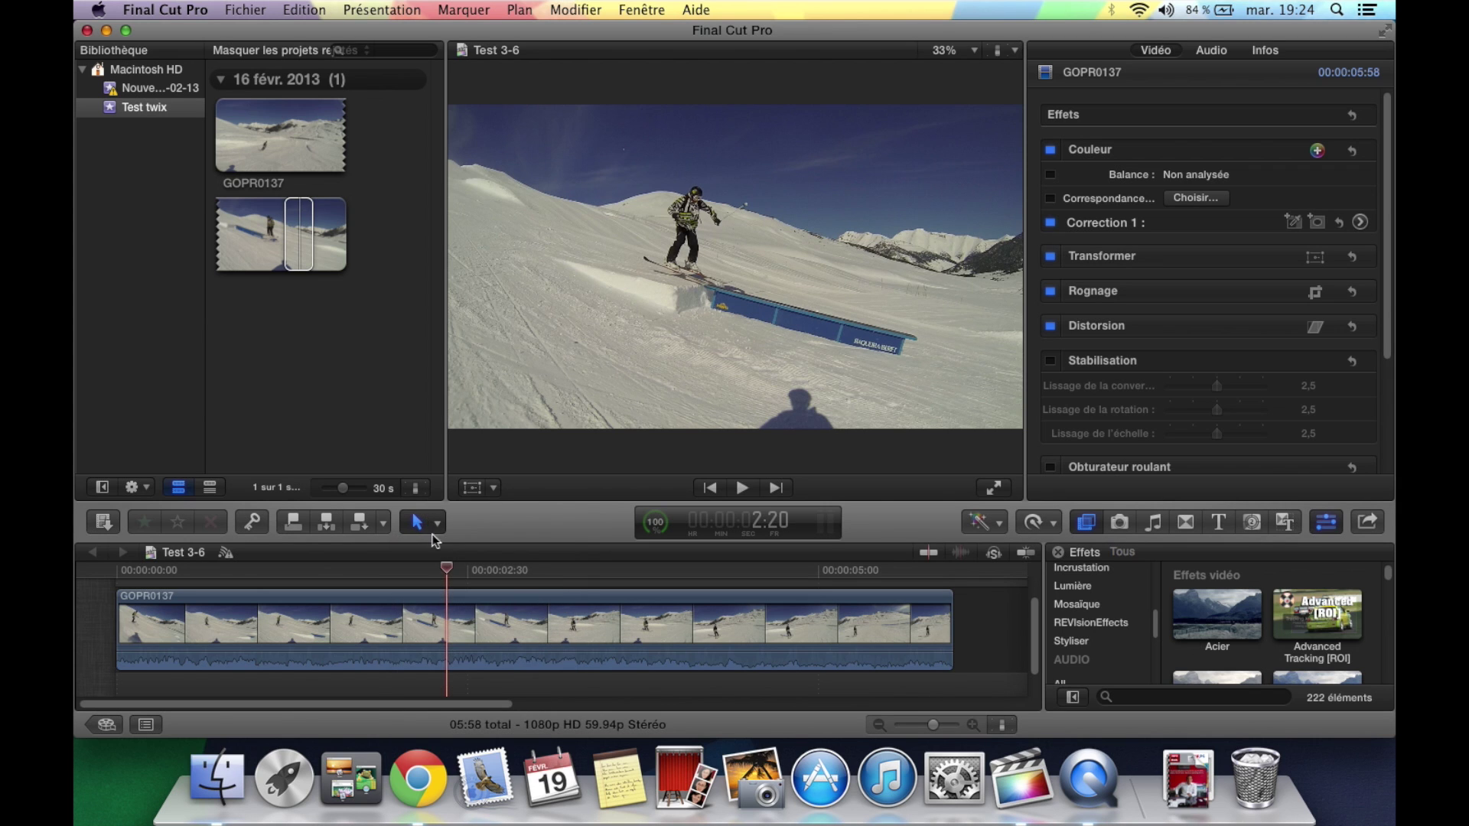
{"action": "left_click", "coordinate": [447, 606]}
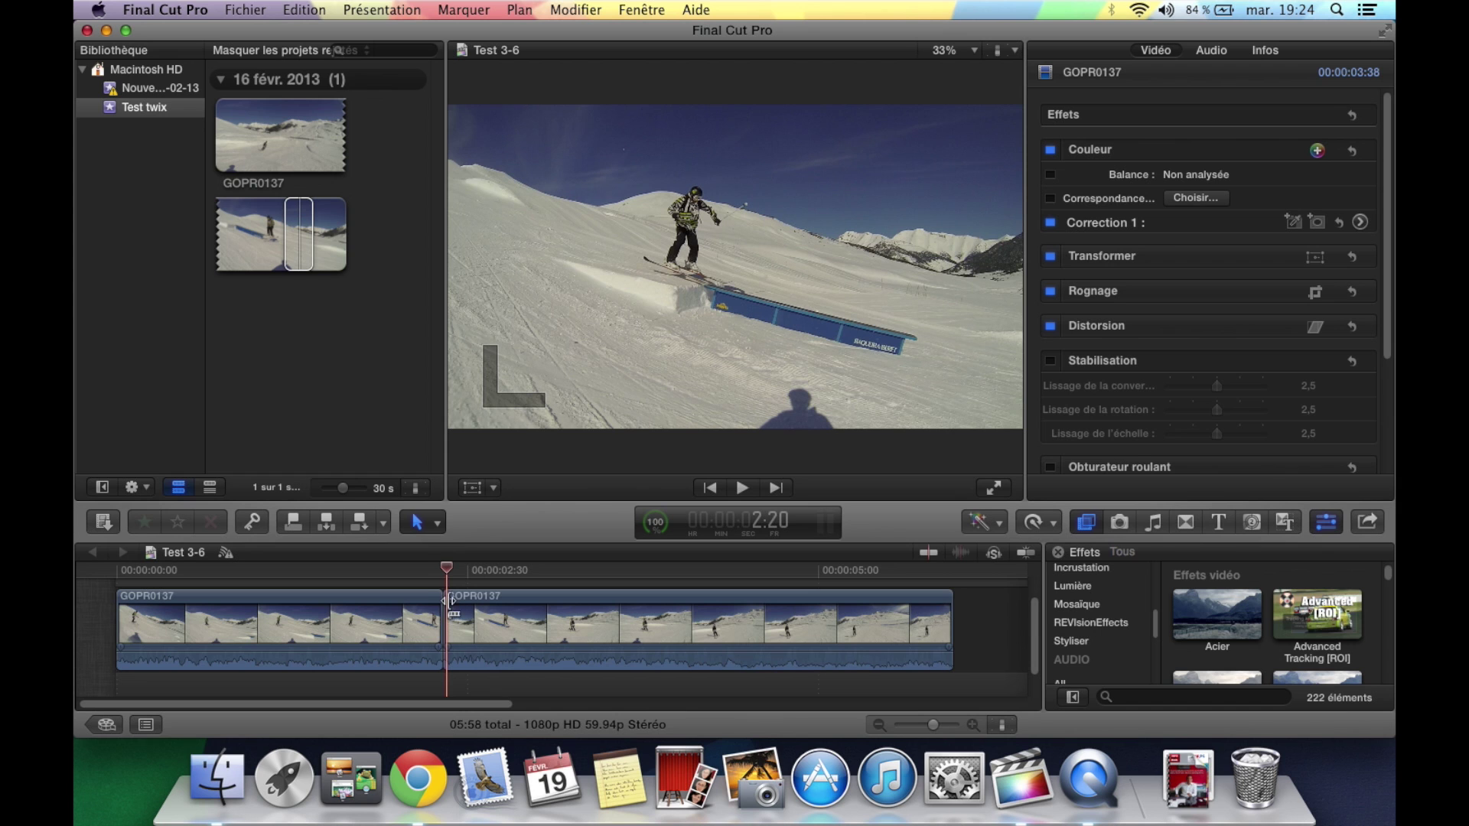
- Cut the clip again at 2:35, select the short middle segment and place the playhead at 2:30
{"action": "left_click", "coordinate": [448, 574]}
{"action": "left_click_drag", "start_coordinate": [448, 574], "coordinate": [479, 573]}
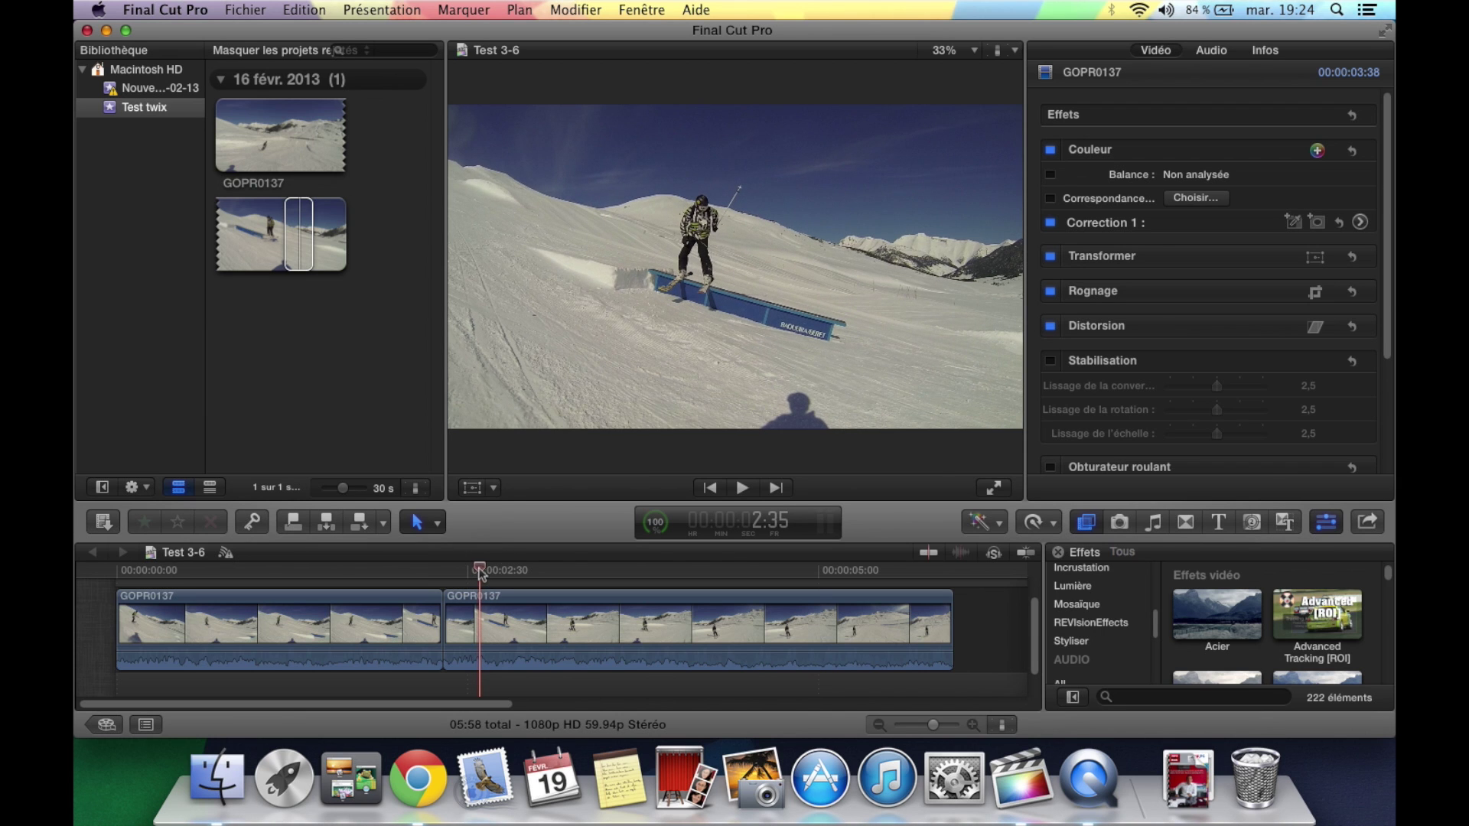
{"action": "key", "text": "super+b"}
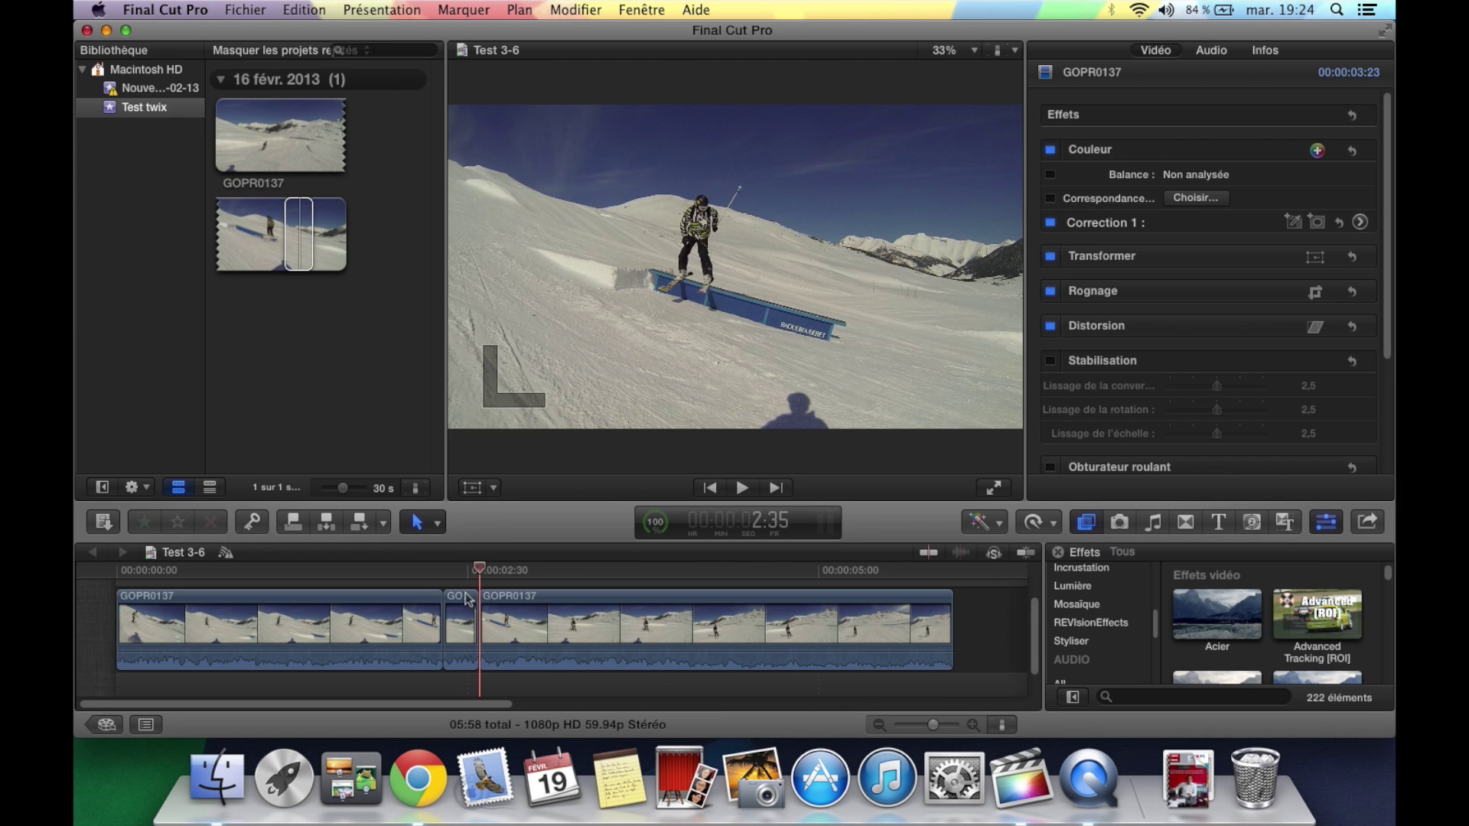
{"action": "left_click", "coordinate": [461, 615]}
{"action": "mouse_move", "coordinate": [470, 580]}
{"action": "left_mouse_down"}
{"action": "mouse_move", "coordinate": [444, 582]}
{"action": "mouse_move", "coordinate": [477, 593]}
{"action": "mouse_move", "coordinate": [446, 599]}
{"action": "mouse_move", "coordinate": [479, 600]}
{"action": "mouse_move", "coordinate": [448, 601]}
{"action": "mouse_move", "coordinate": [469, 600]}
{"action": "left_mouse_up"}
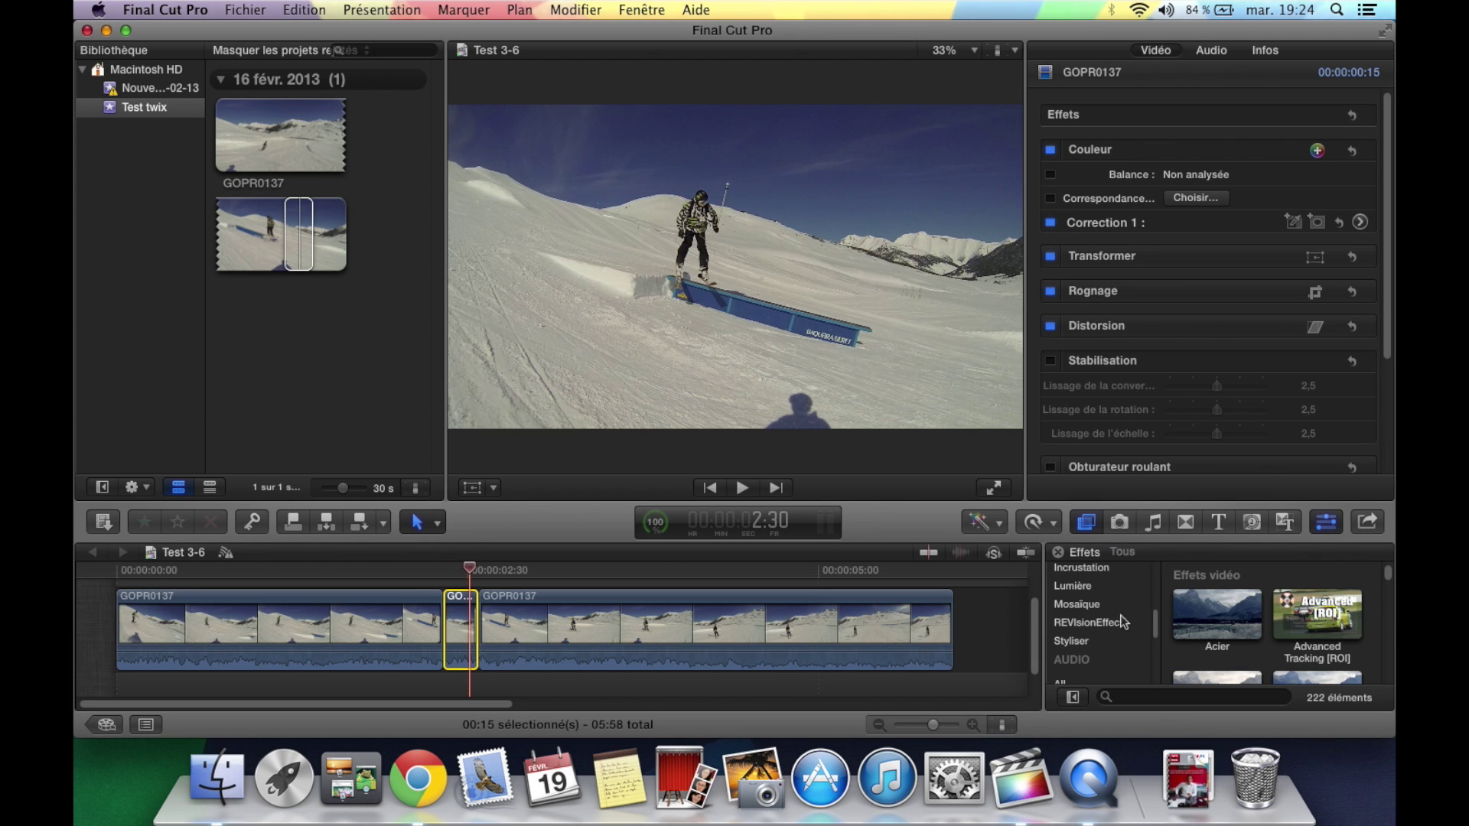
- Insert the black Personnalisée generator from Solides between the short middle segment and the last GOPR0137 clip
{"action": "left_click", "coordinate": [1252, 524]}
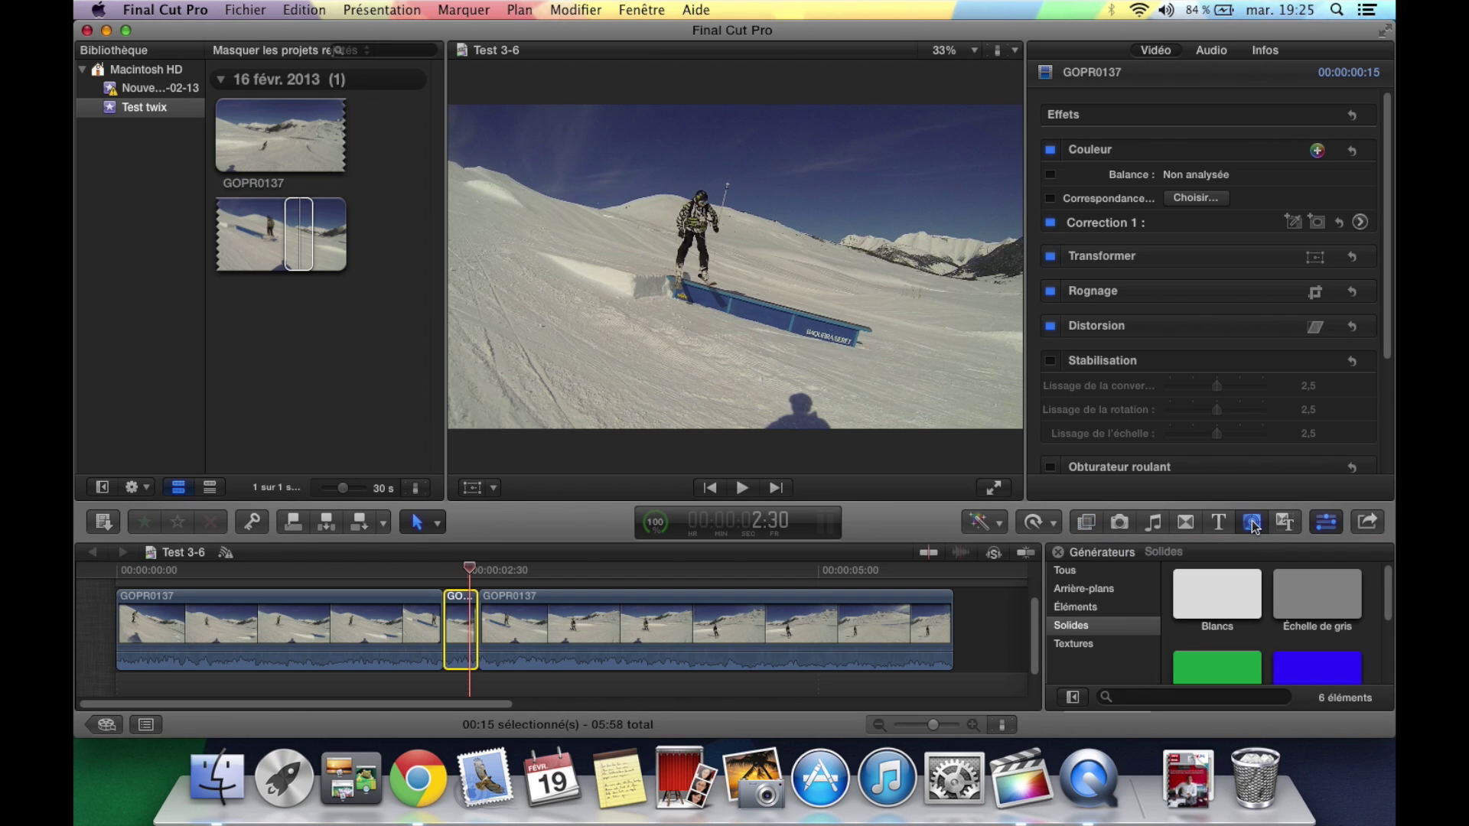
{"action": "left_click", "coordinate": [1074, 631]}
{"action": "scroll", "coordinate": [1322, 616], "scroll_direction": "down", "scroll_amount": 3}
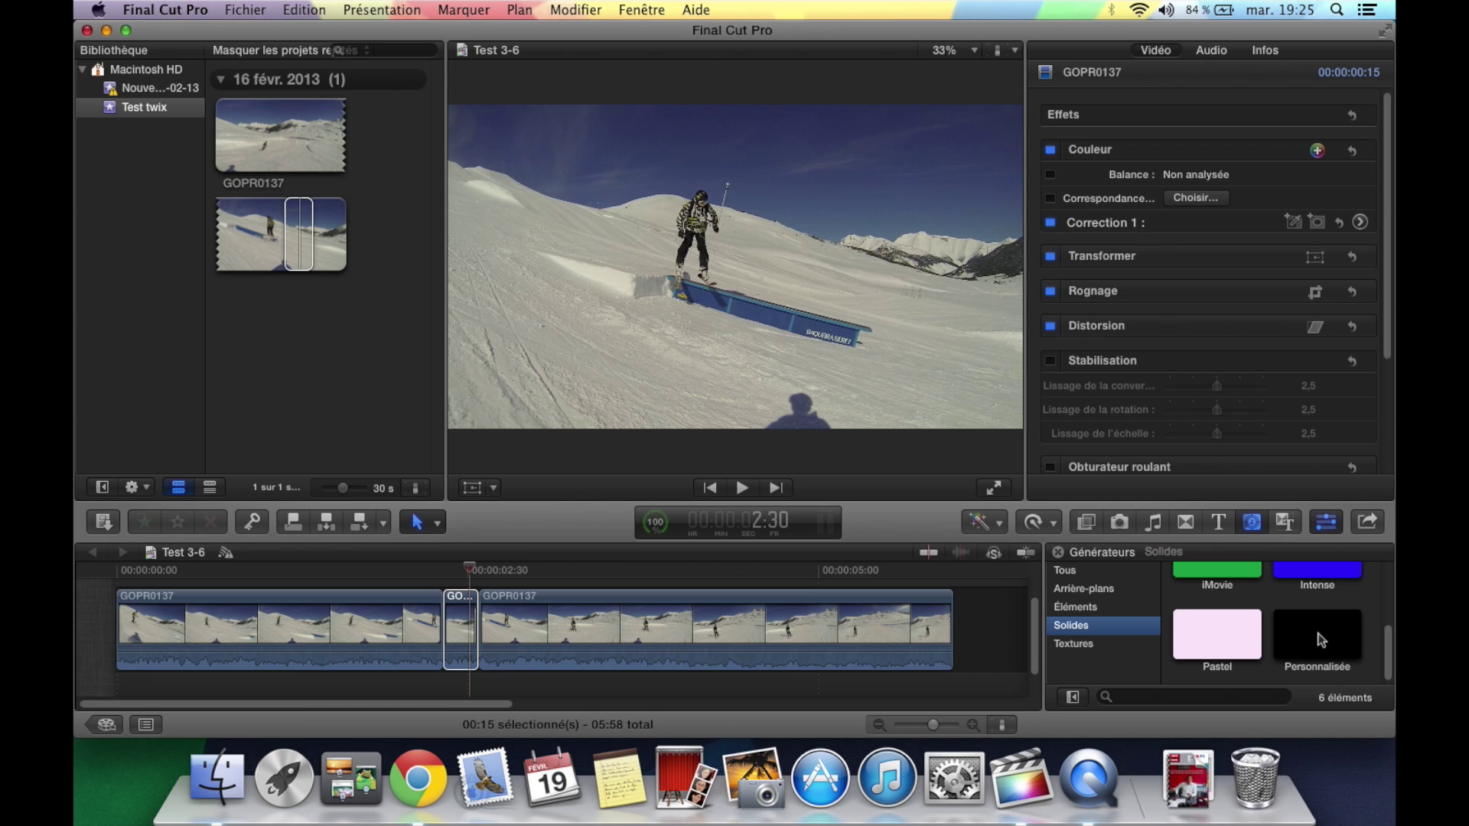
{"action": "left_click", "coordinate": [1321, 640]}
{"action": "left_click_drag", "start_coordinate": [1322, 641], "coordinate": [492, 638]}
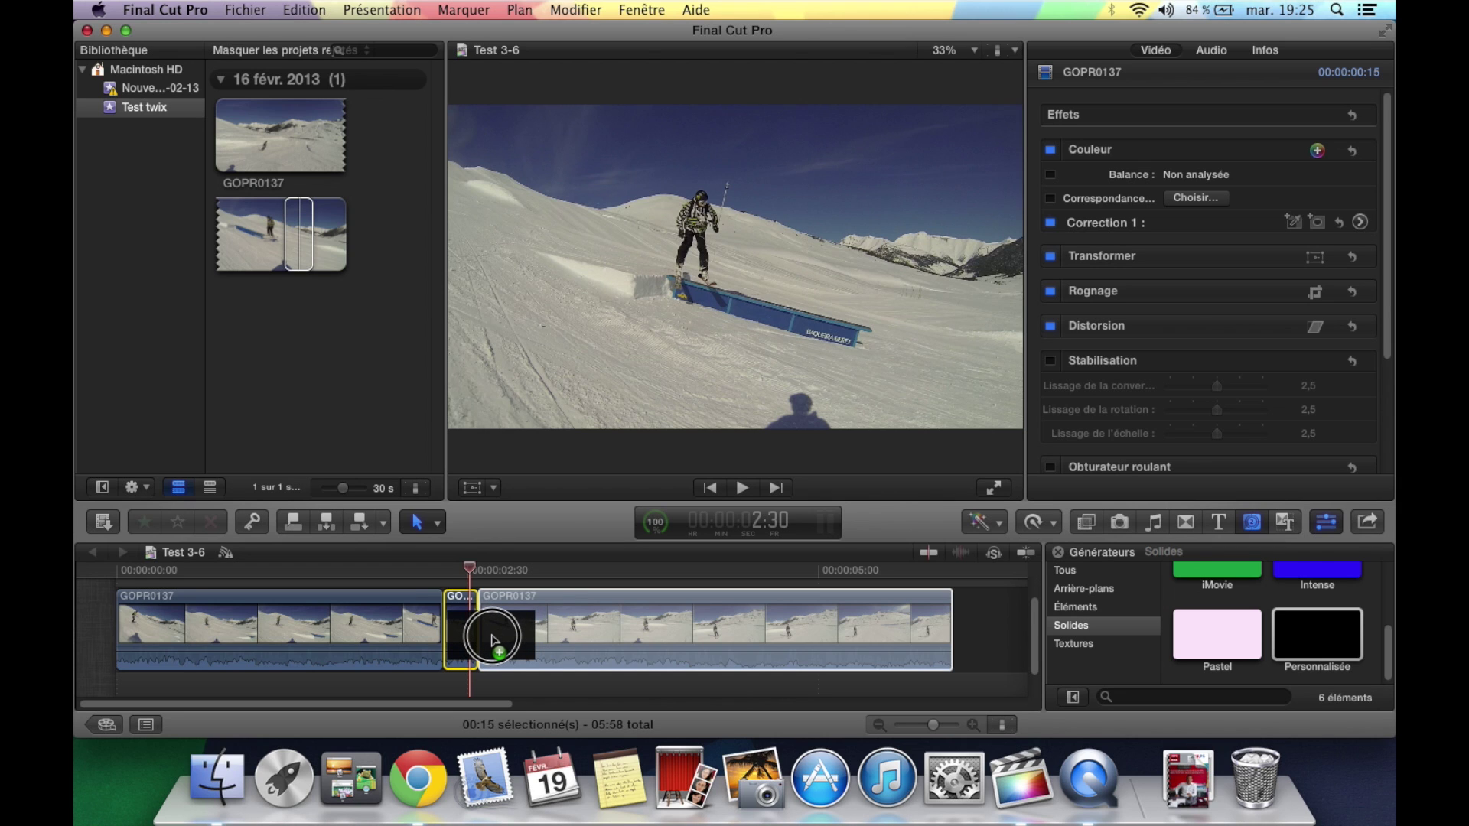
{"action": "left_click_drag", "start_coordinate": [492, 639], "coordinate": [493, 640]}
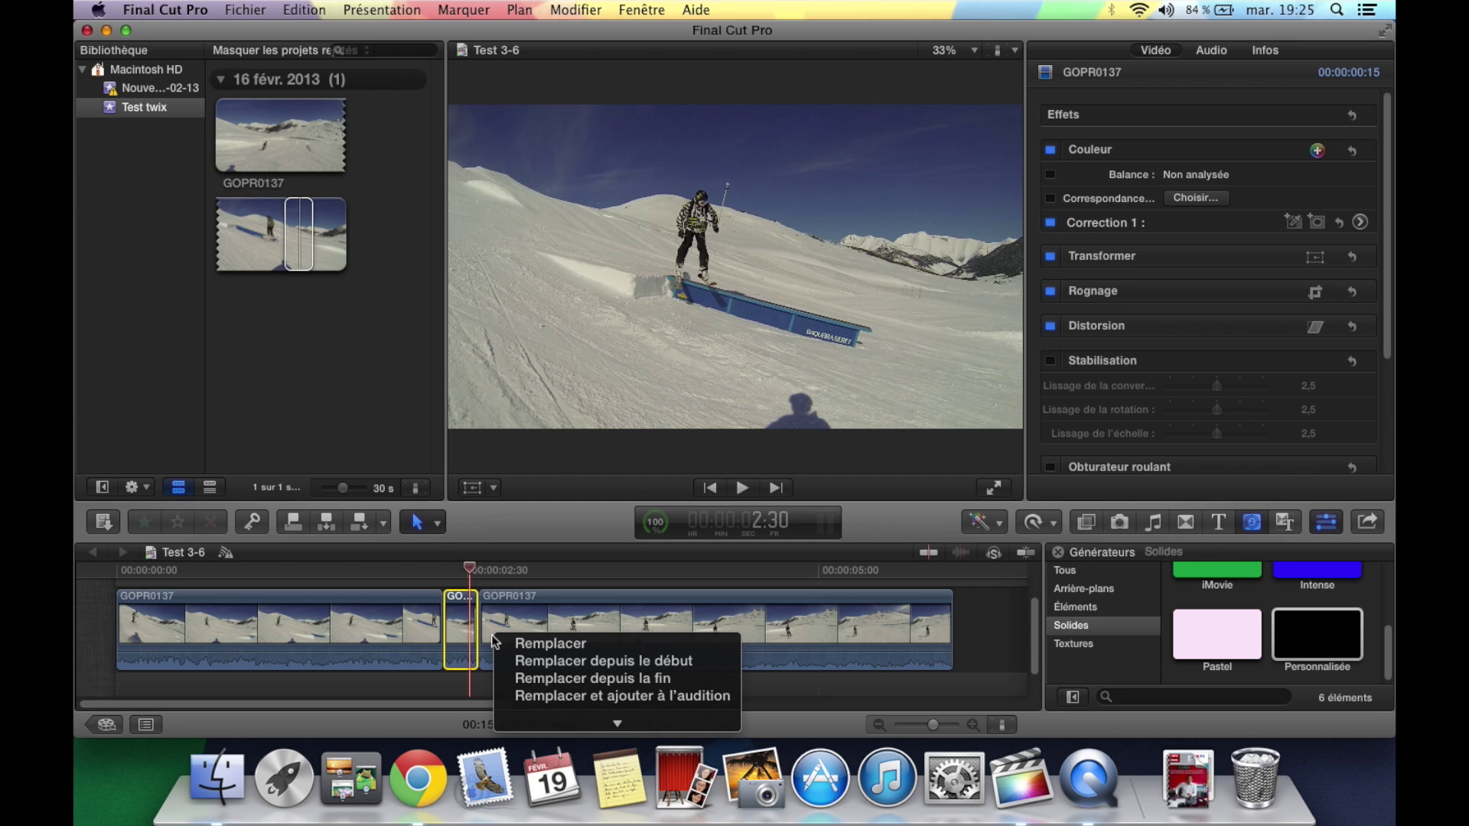
{"action": "left_click", "coordinate": [1012, 637]}
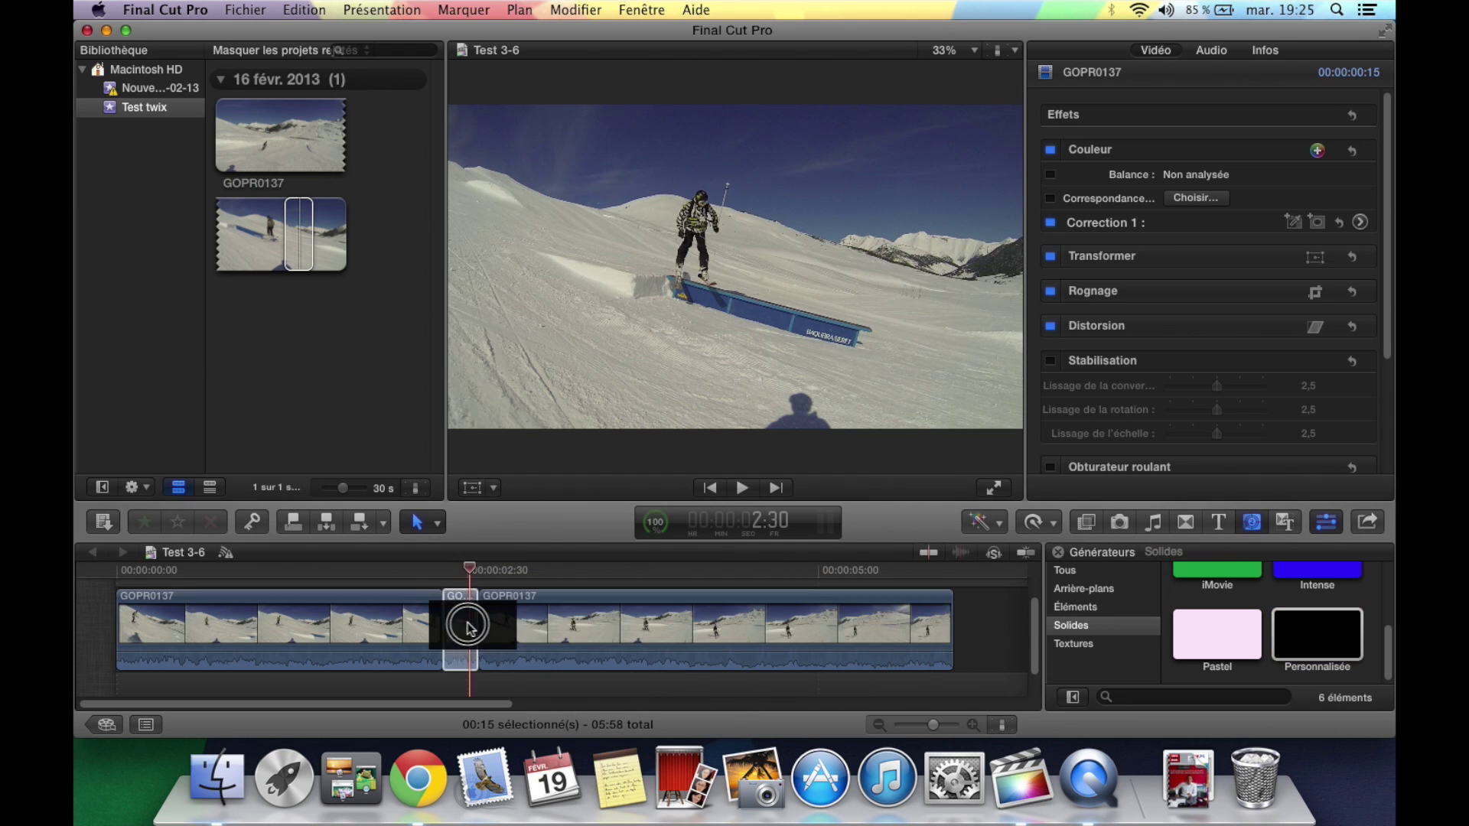
{"action": "left_click_drag", "start_coordinate": [468, 626], "coordinate": [470, 628]}
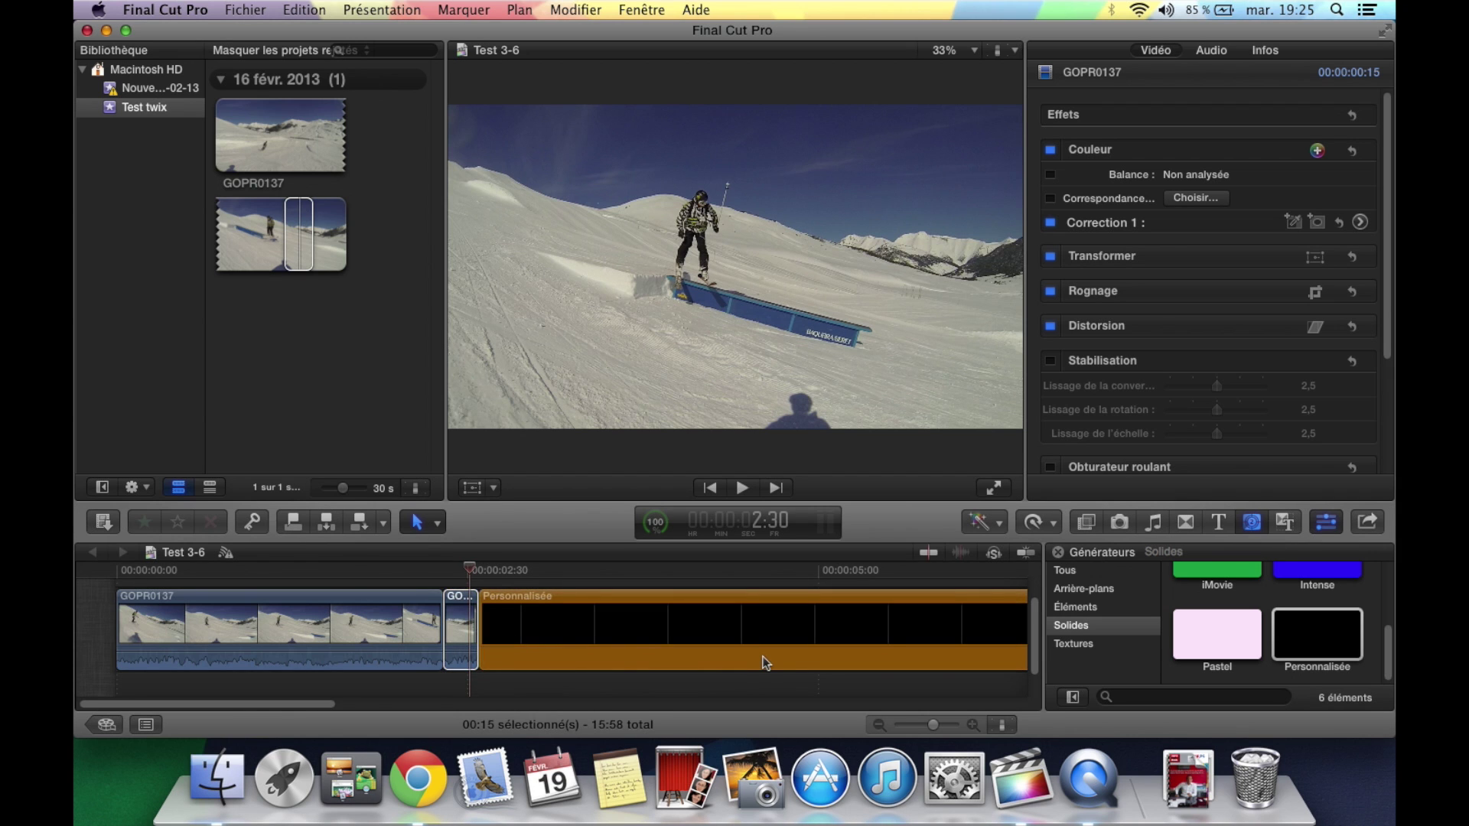
- Trim the end of the black Personnalisée solid to a duration of 00:00:08:12
{"action": "scroll", "coordinate": [766, 663], "scroll_direction": "right", "scroll_amount": 10}
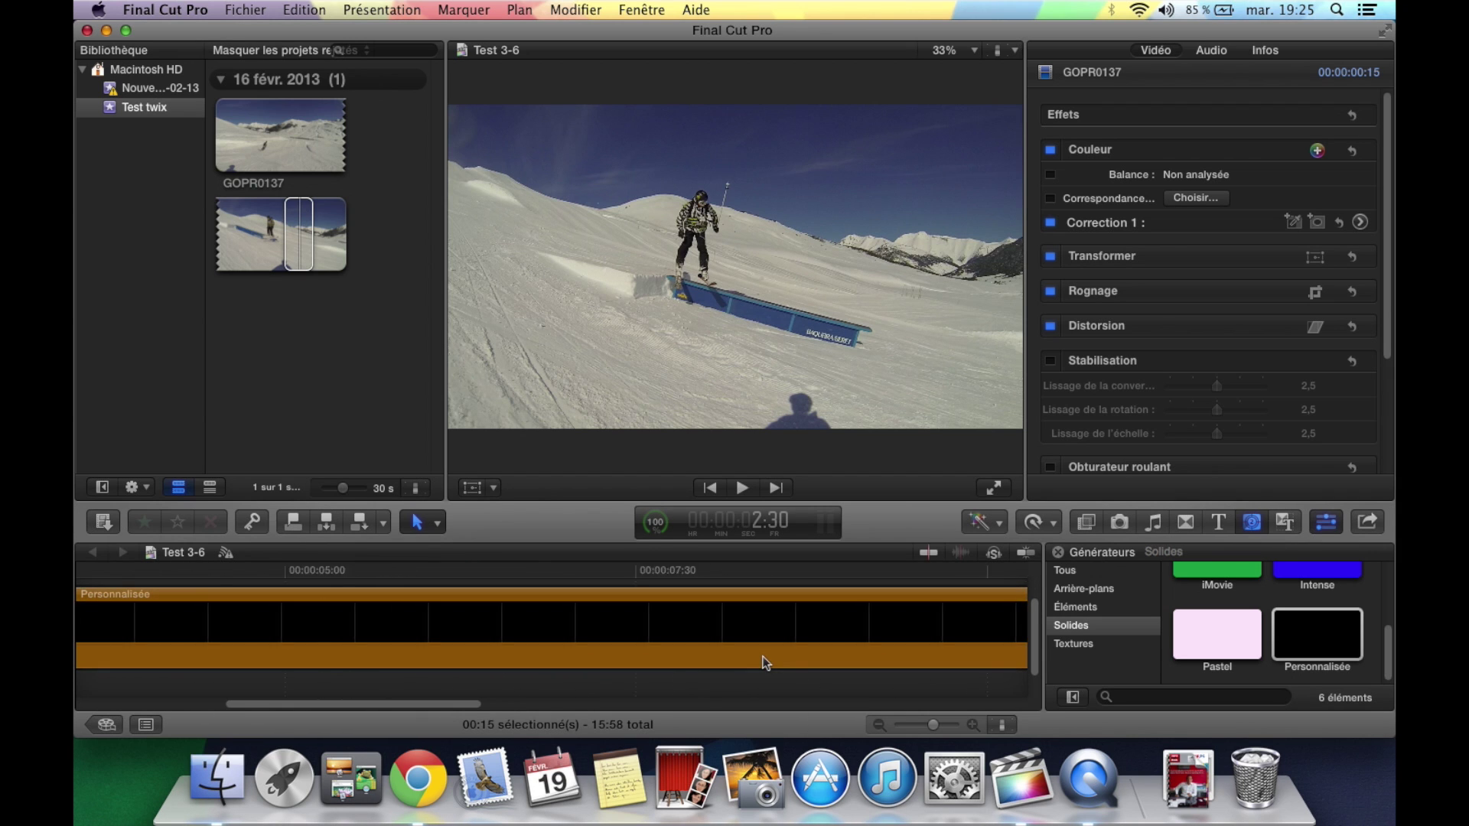
{"action": "scroll", "coordinate": [765, 663], "scroll_direction": "right", "scroll_amount": 6}
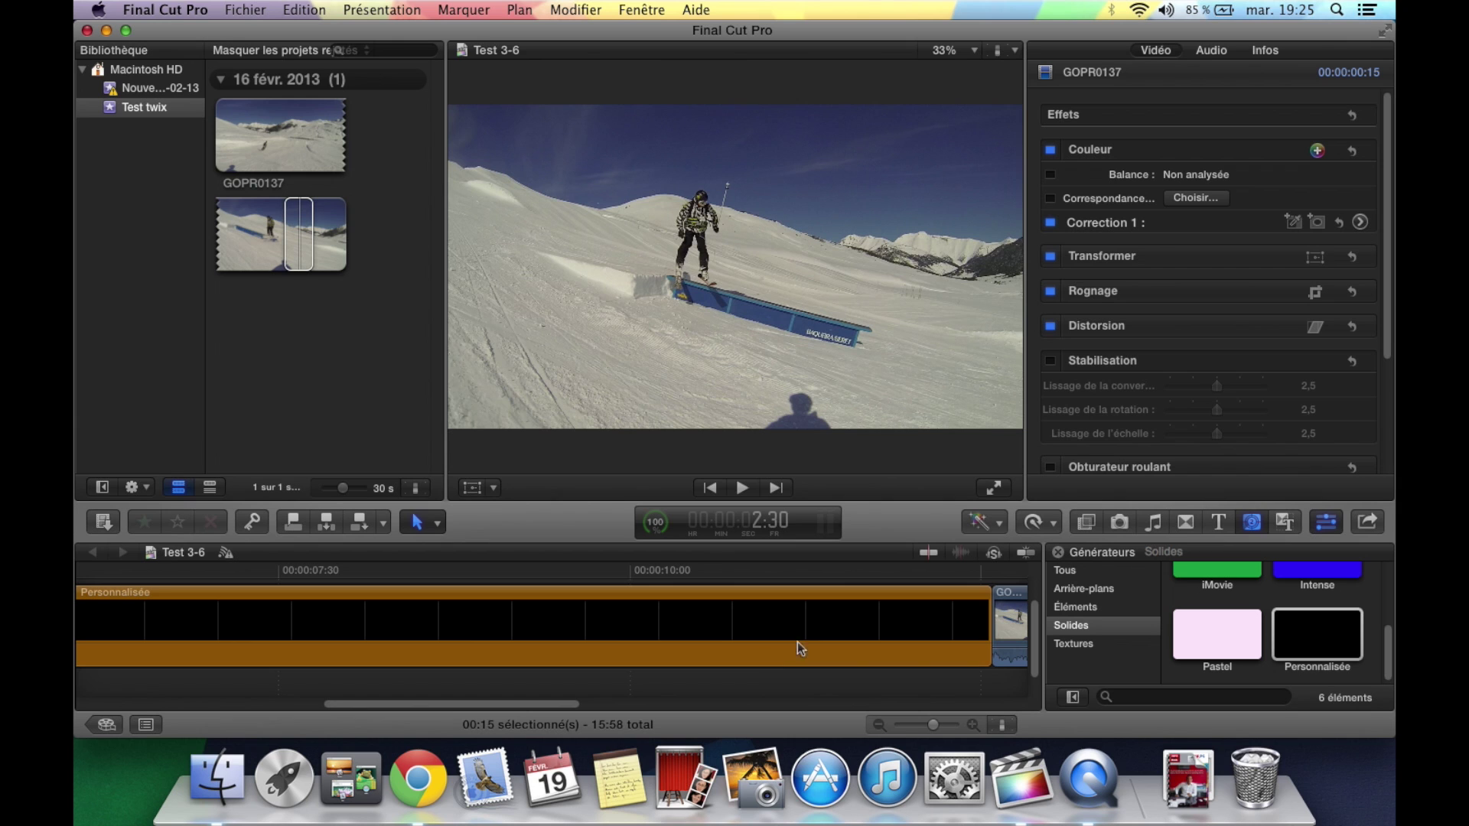
{"action": "scroll", "coordinate": [574, 626], "scroll_direction": "left", "scroll_amount": 12}
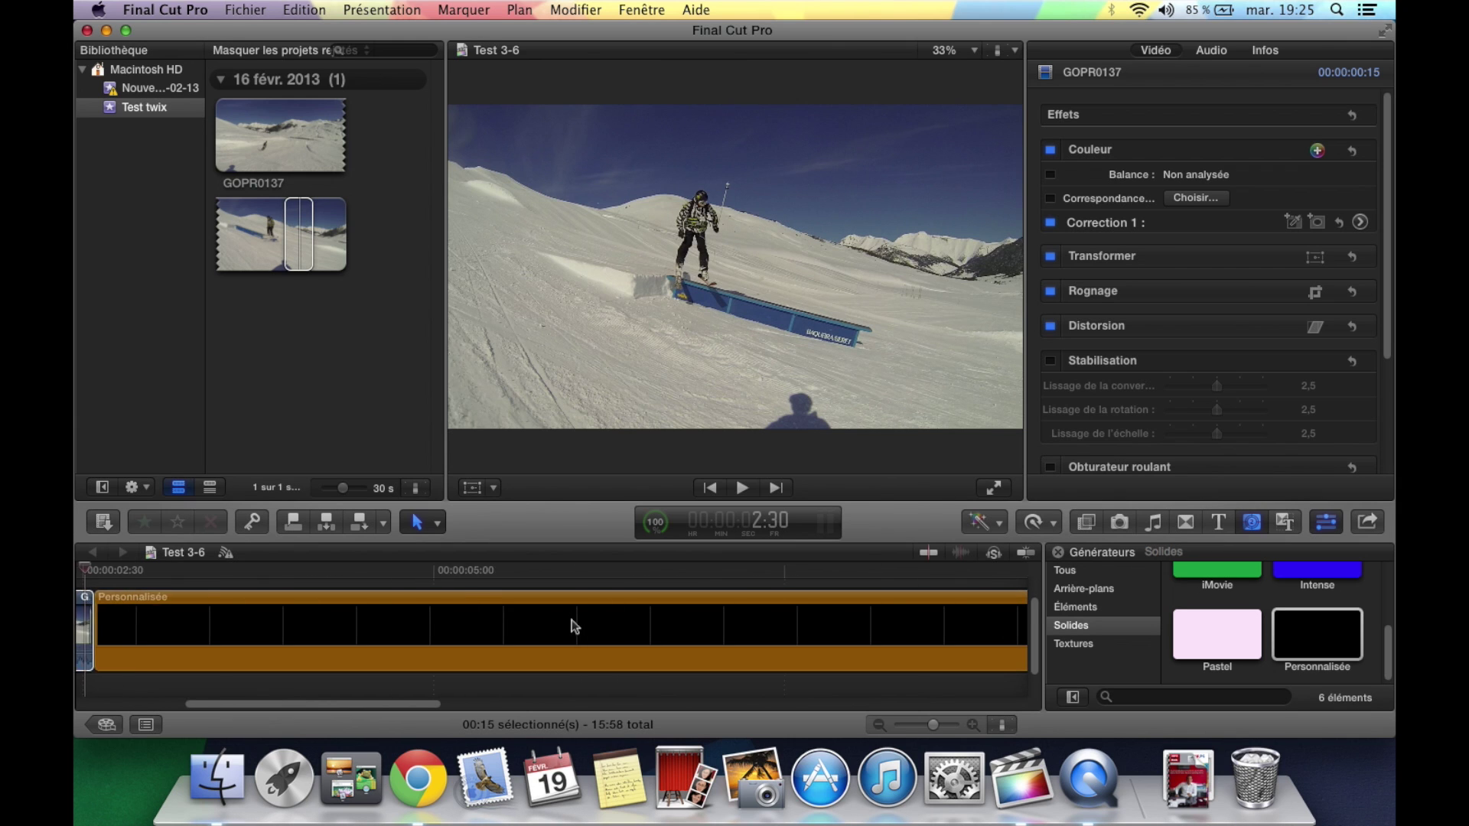
{"action": "scroll", "coordinate": [575, 626], "scroll_direction": "left", "scroll_amount": 2}
{"action": "scroll", "coordinate": [575, 626], "scroll_direction": "right", "scroll_amount": 6}
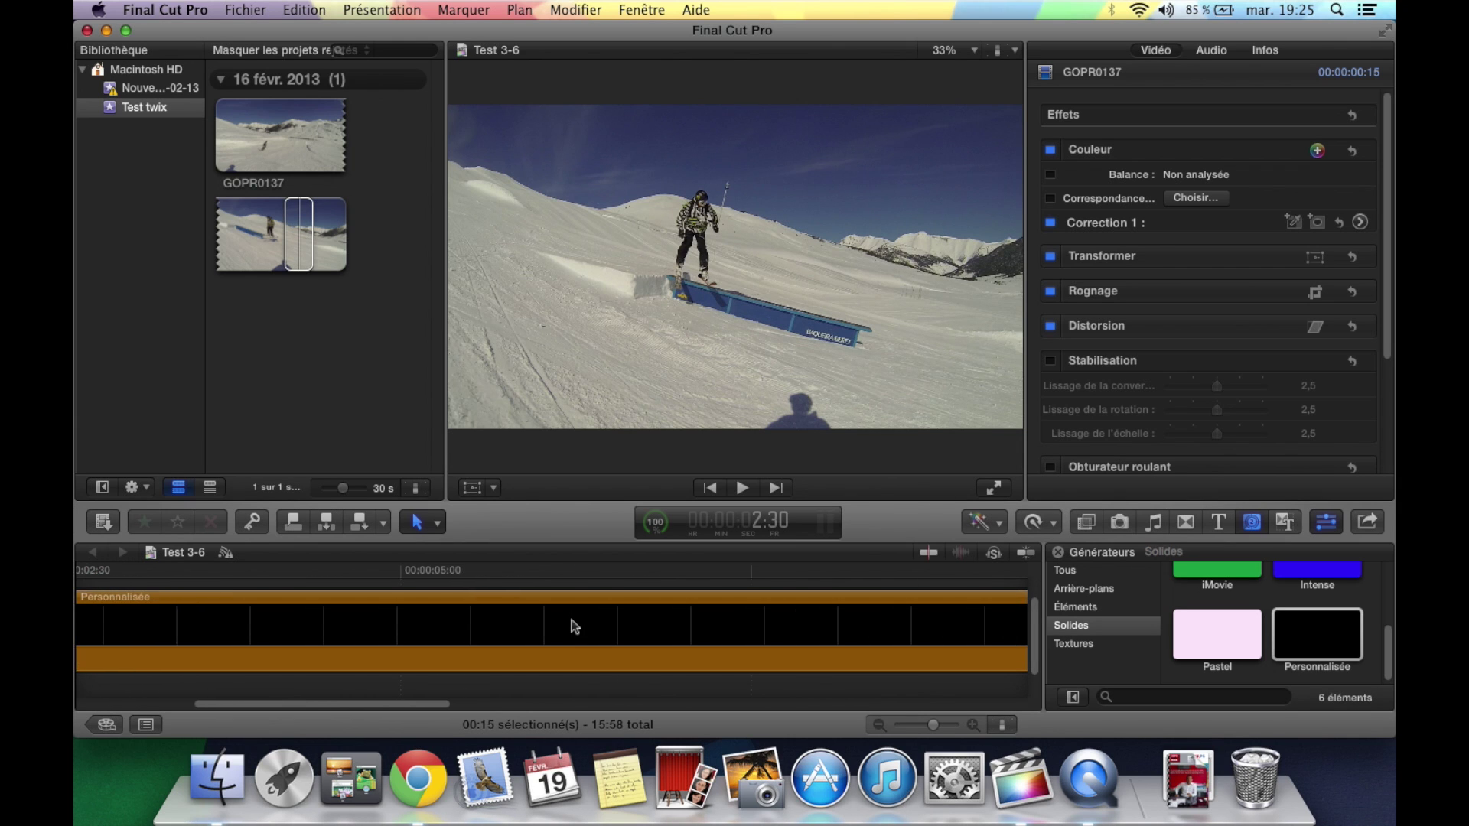
{"action": "scroll", "coordinate": [575, 626], "scroll_direction": "right", "scroll_amount": 5}
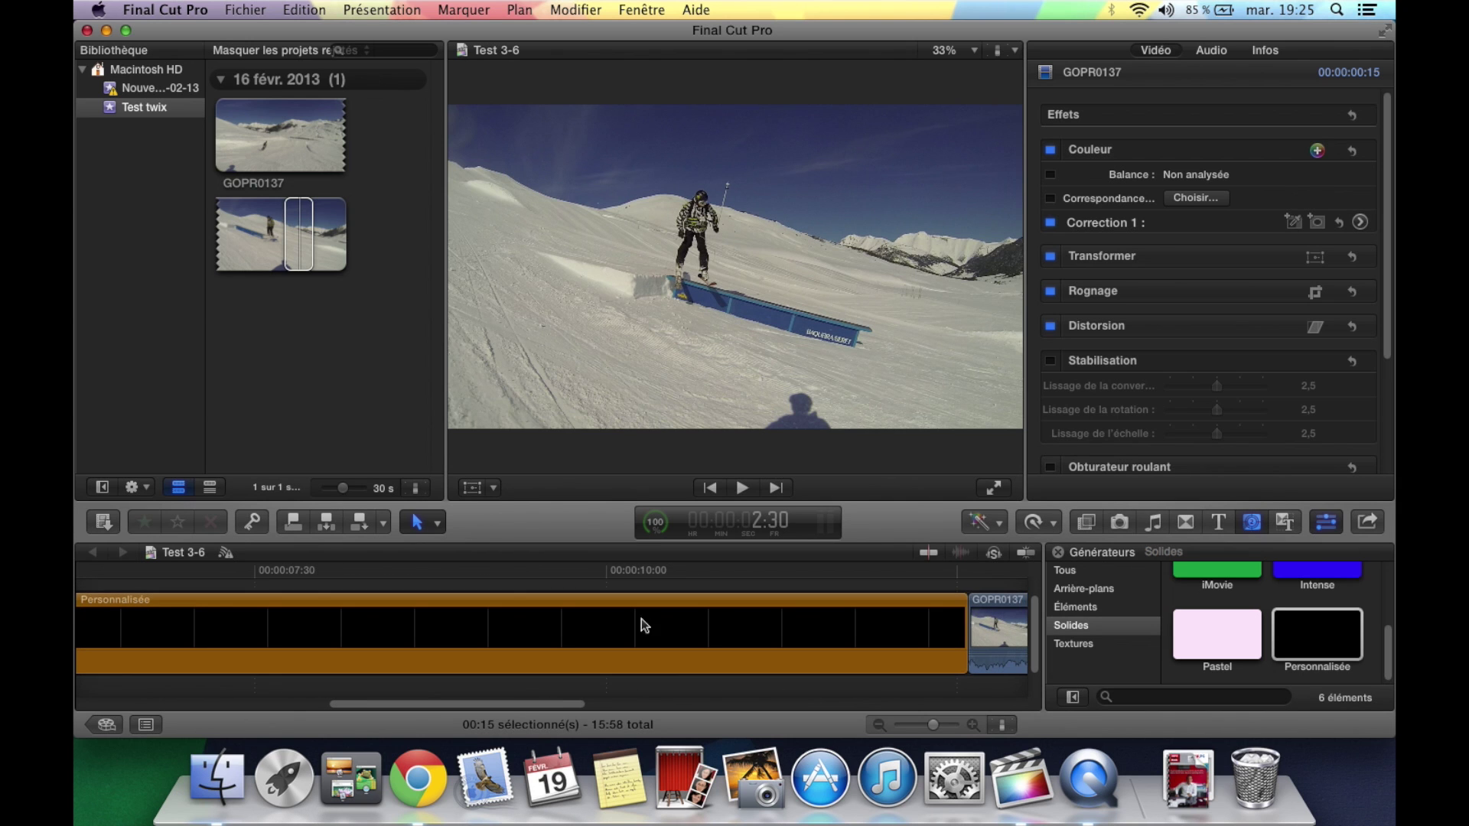
{"action": "left_click_drag", "start_coordinate": [966, 626], "coordinate": [737, 628]}
{"action": "scroll", "coordinate": [803, 640], "scroll_direction": "left", "scroll_amount": 5}
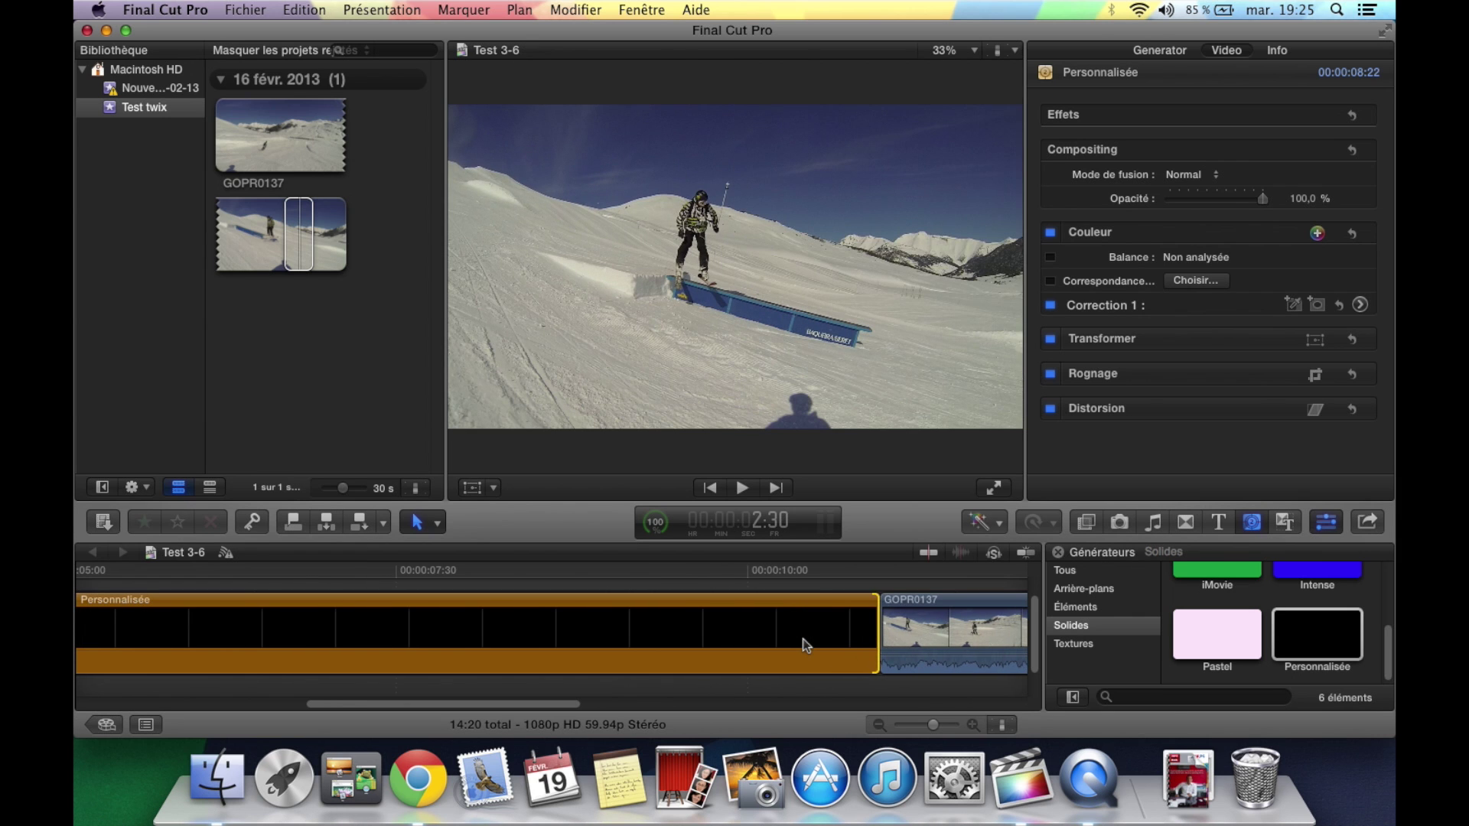
{"action": "scroll", "coordinate": [802, 640], "scroll_direction": "left", "scroll_amount": 5}
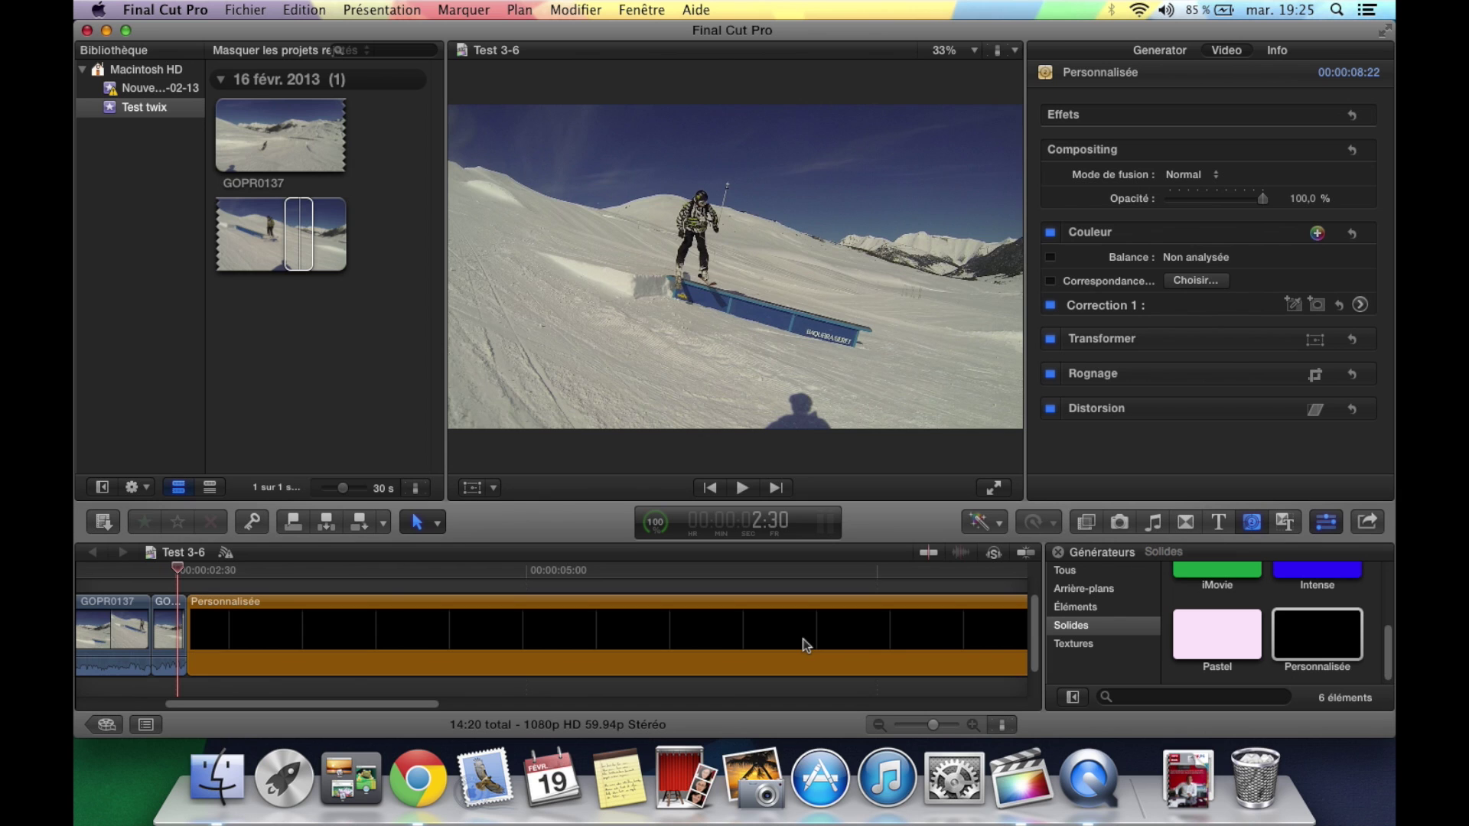
{"action": "scroll", "coordinate": [829, 618], "scroll_direction": "right", "scroll_amount": 3}
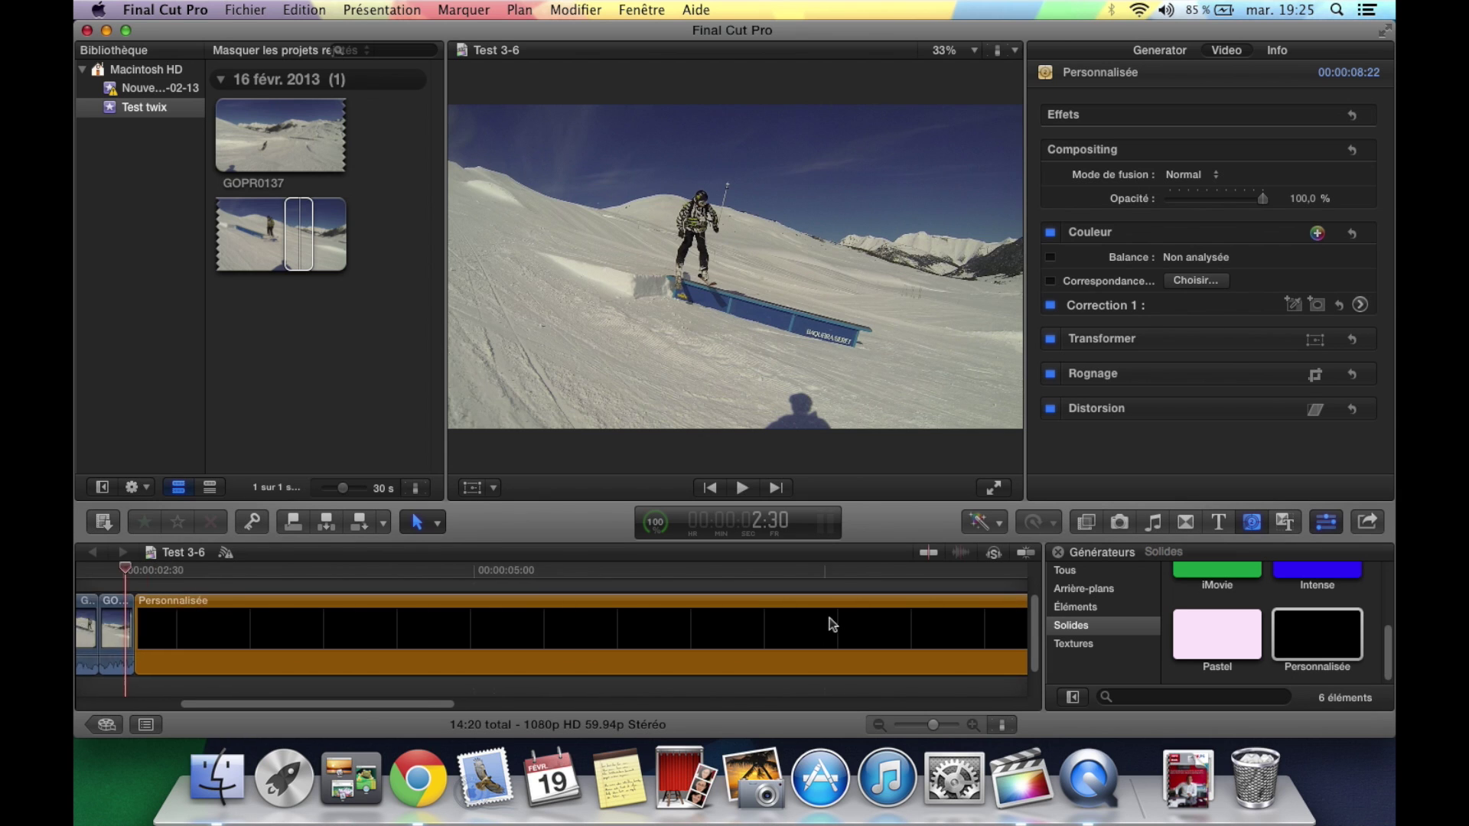
{"action": "scroll", "coordinate": [829, 617], "scroll_direction": "right", "scroll_amount": 5}
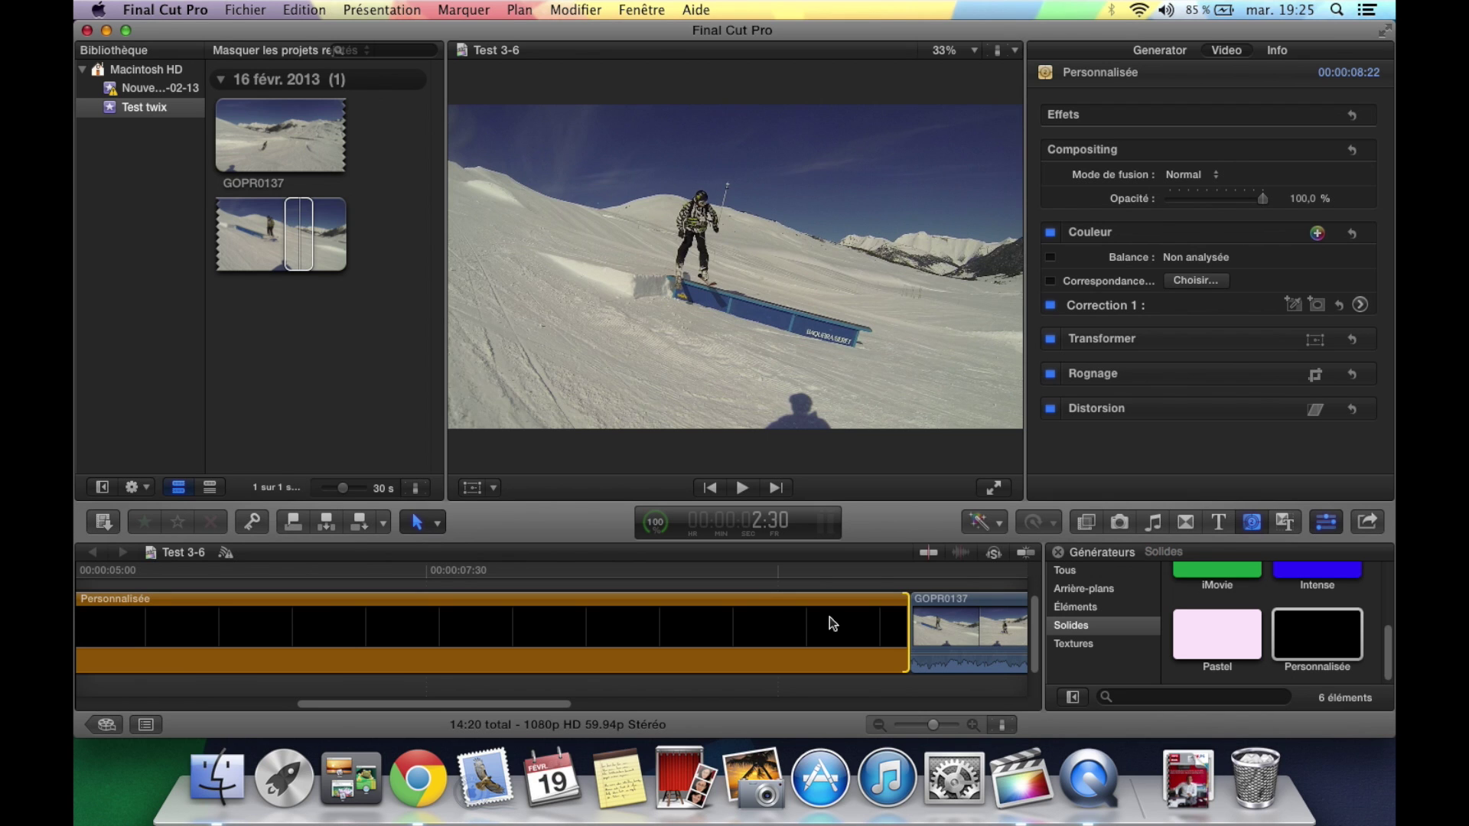
{"action": "left_click", "coordinate": [909, 618]}
{"action": "left_click_drag", "start_coordinate": [909, 618], "coordinate": [886, 618]}
- Combine the short middle segment and the black solid into a compound clip named Test in the event Nouvel événement 11-02-13
{"action": "scroll", "coordinate": [797, 639], "scroll_direction": "left", "scroll_amount": 5}
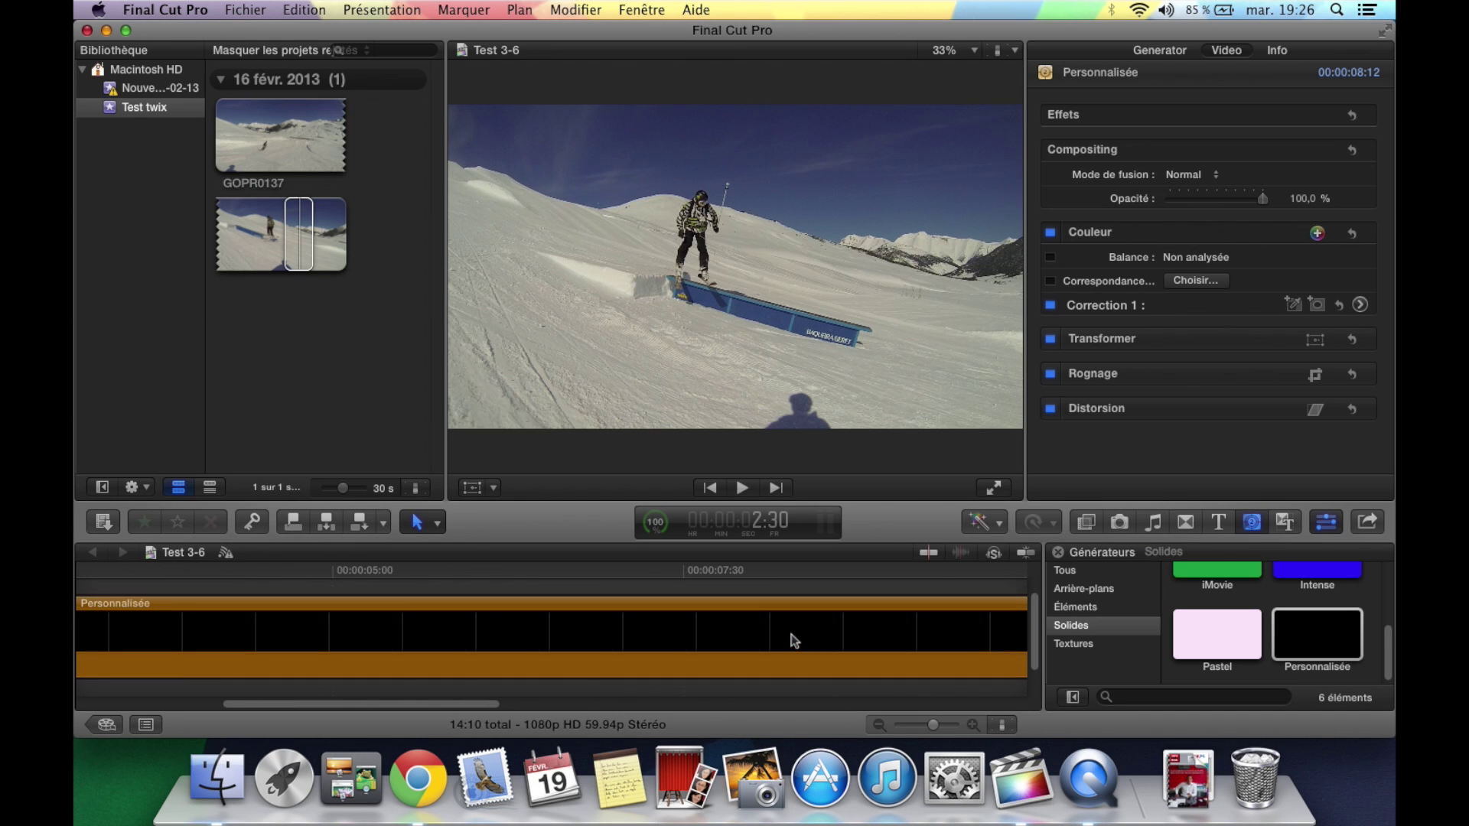
{"action": "scroll", "coordinate": [788, 612], "scroll_direction": "left", "scroll_amount": 6}
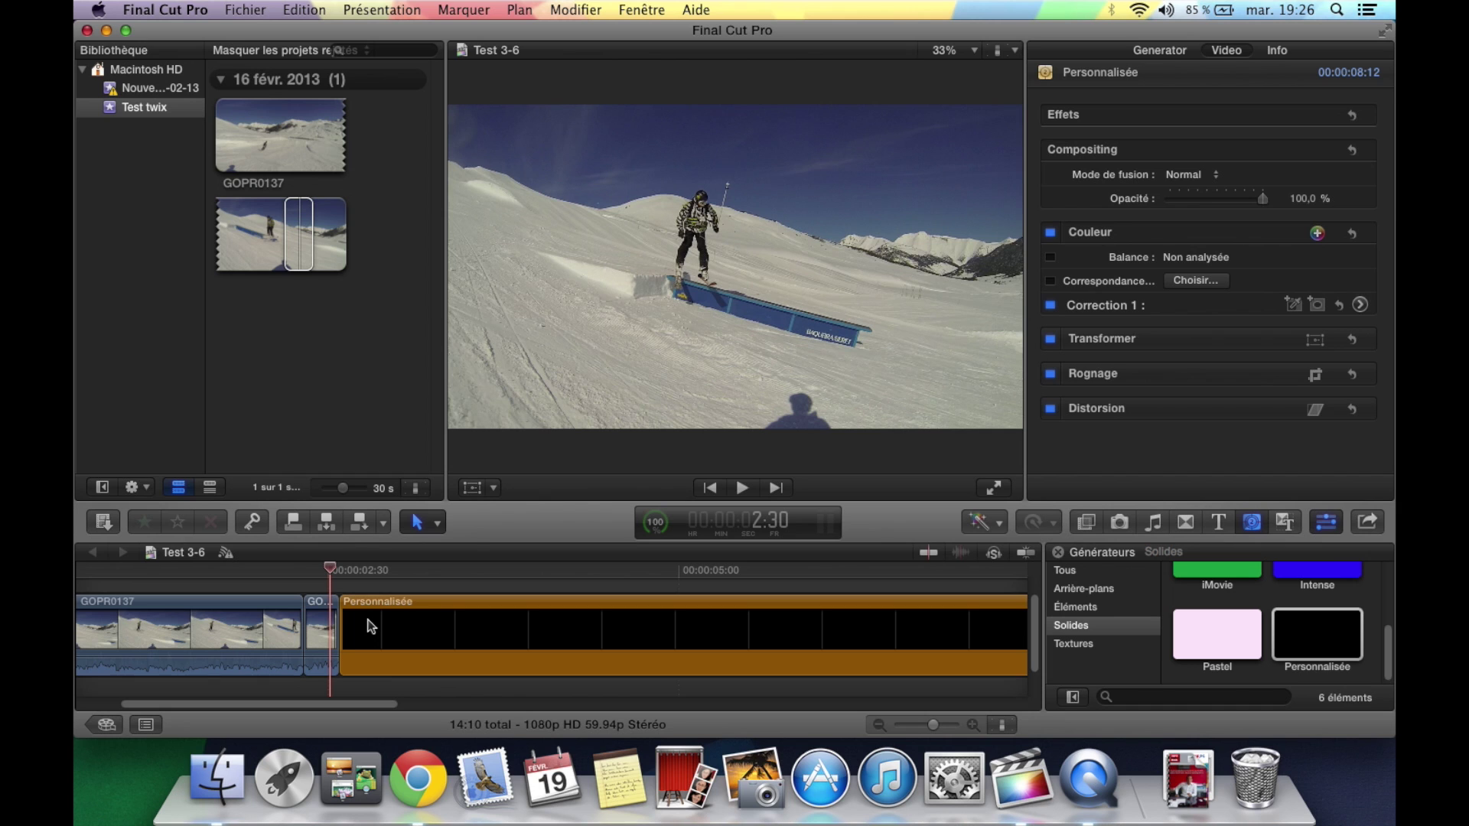
{"action": "left_click", "coordinate": [329, 628]}
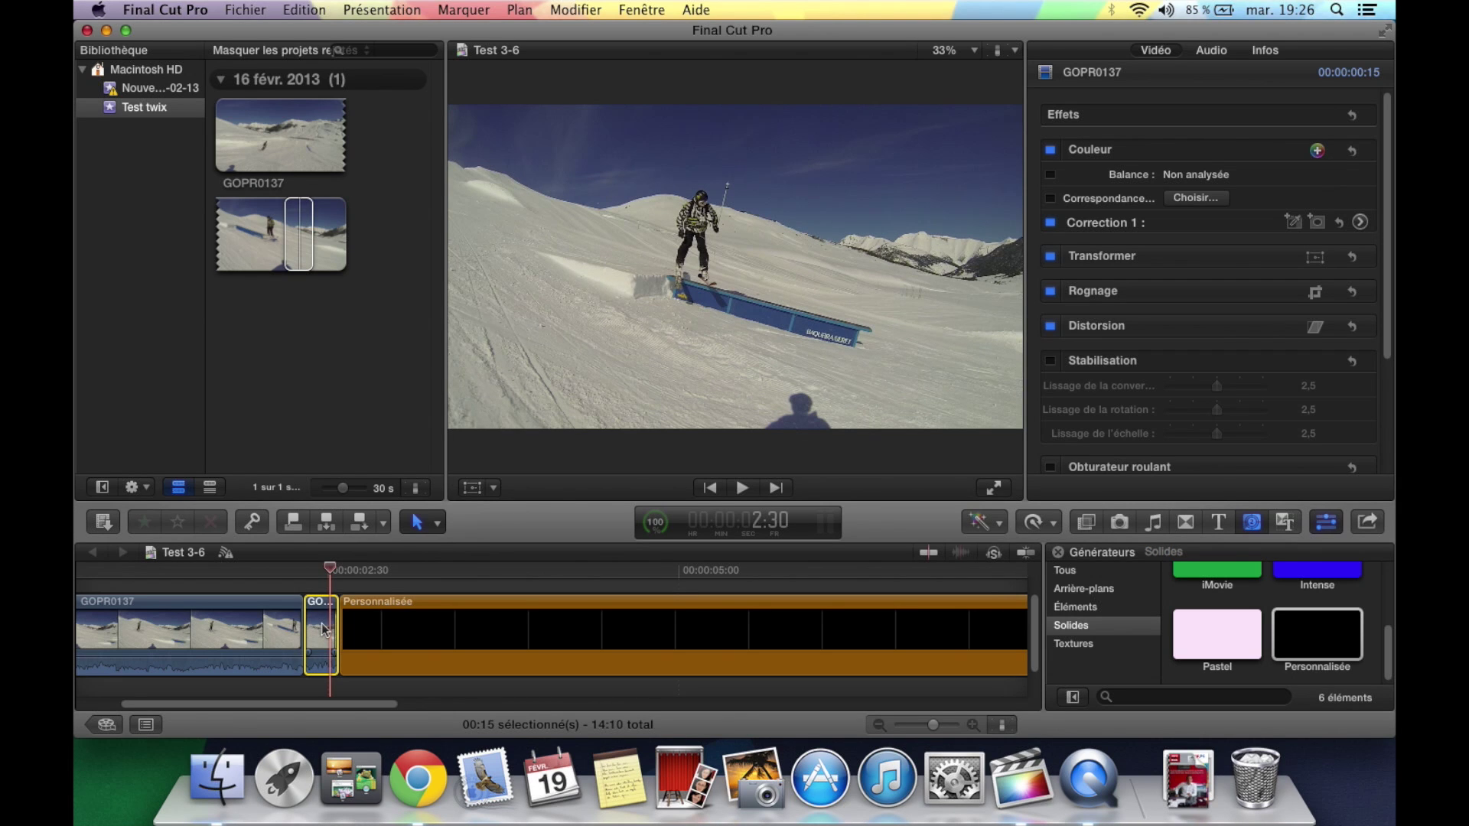
{"action": "left_click", "coordinate": [408, 628], "text": "super"}
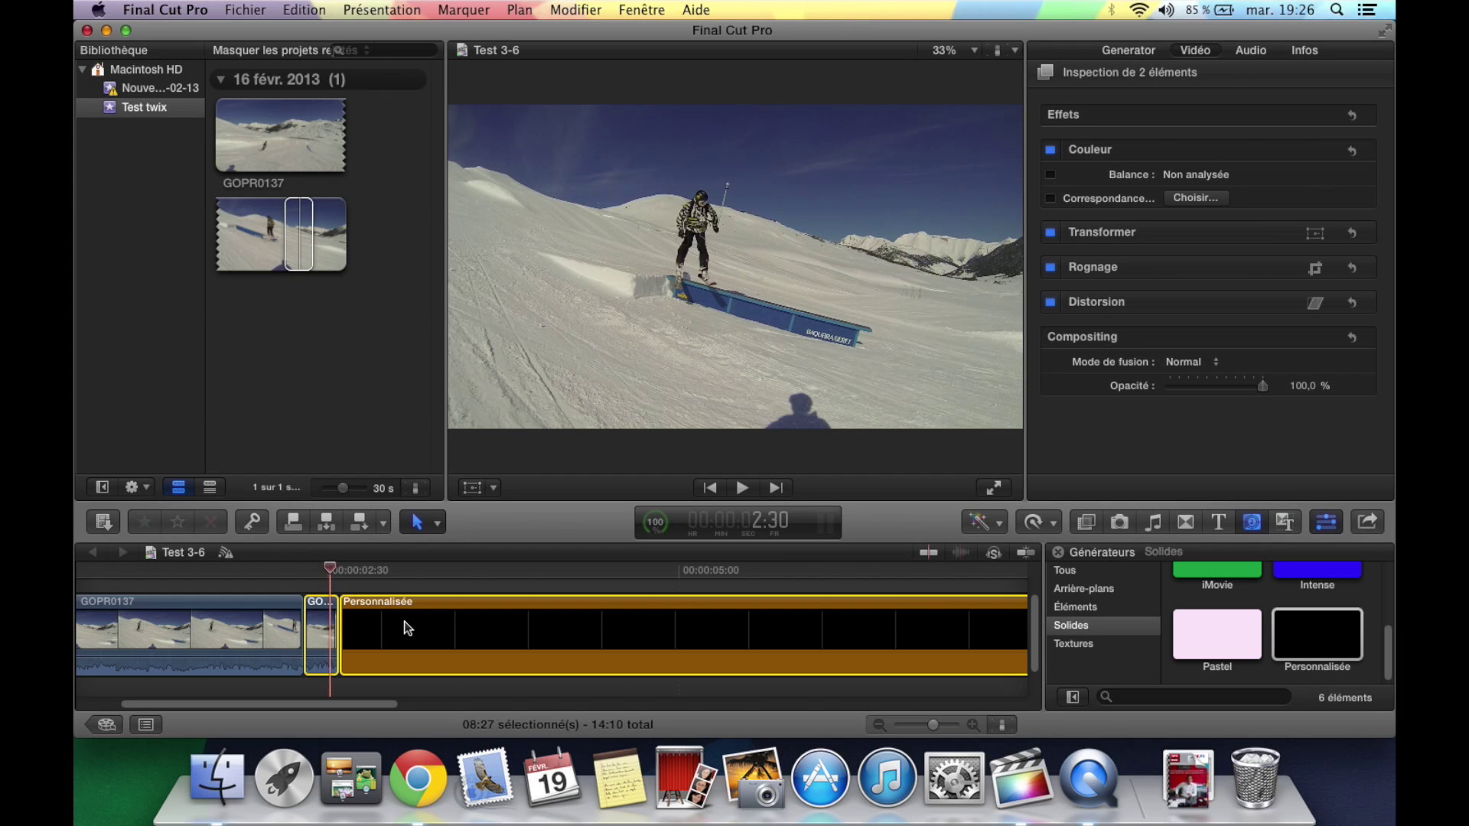
{"action": "right_click", "coordinate": [408, 629]}
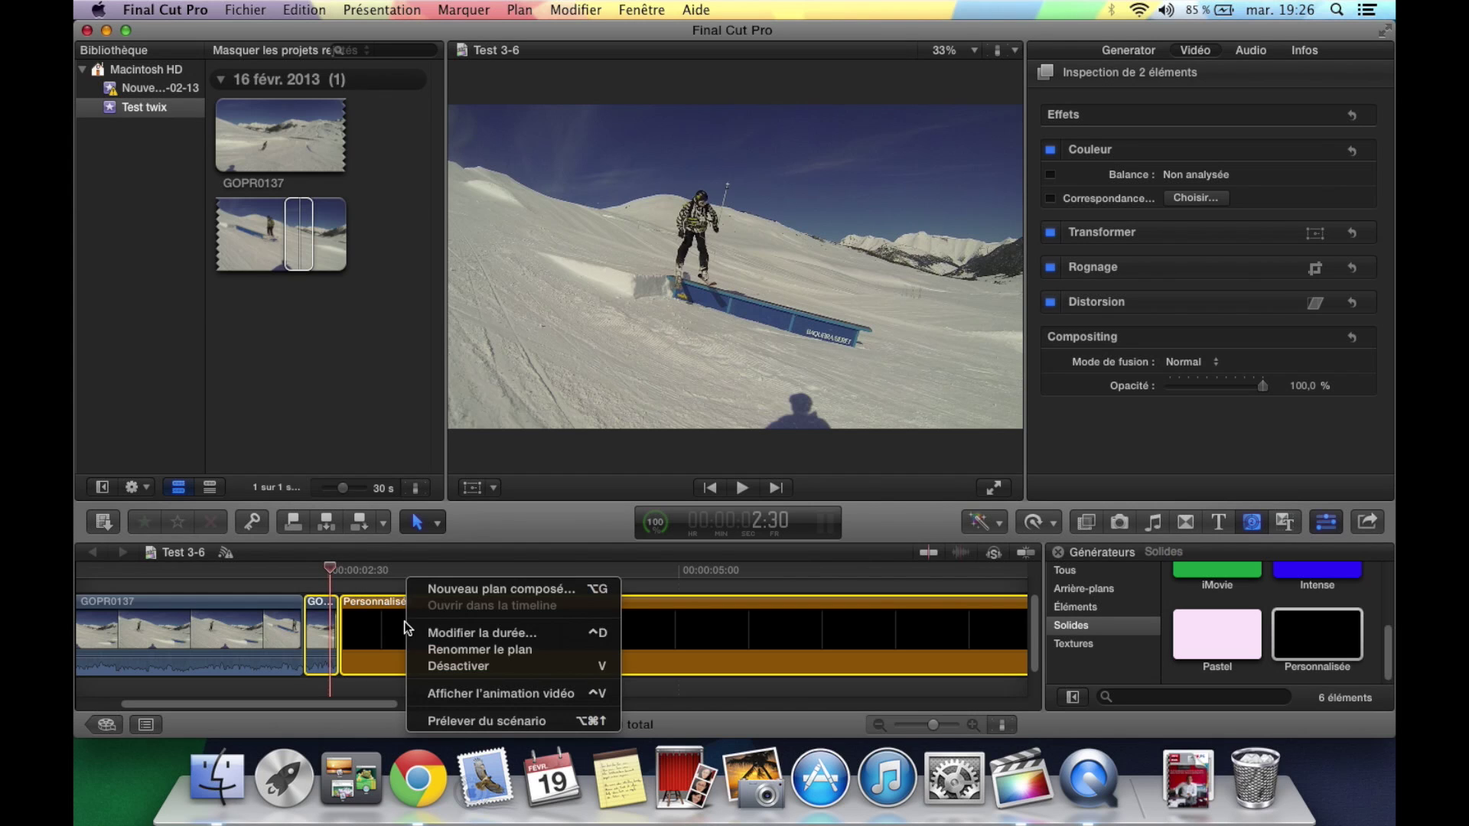
{"action": "left_click", "coordinate": [453, 591]}
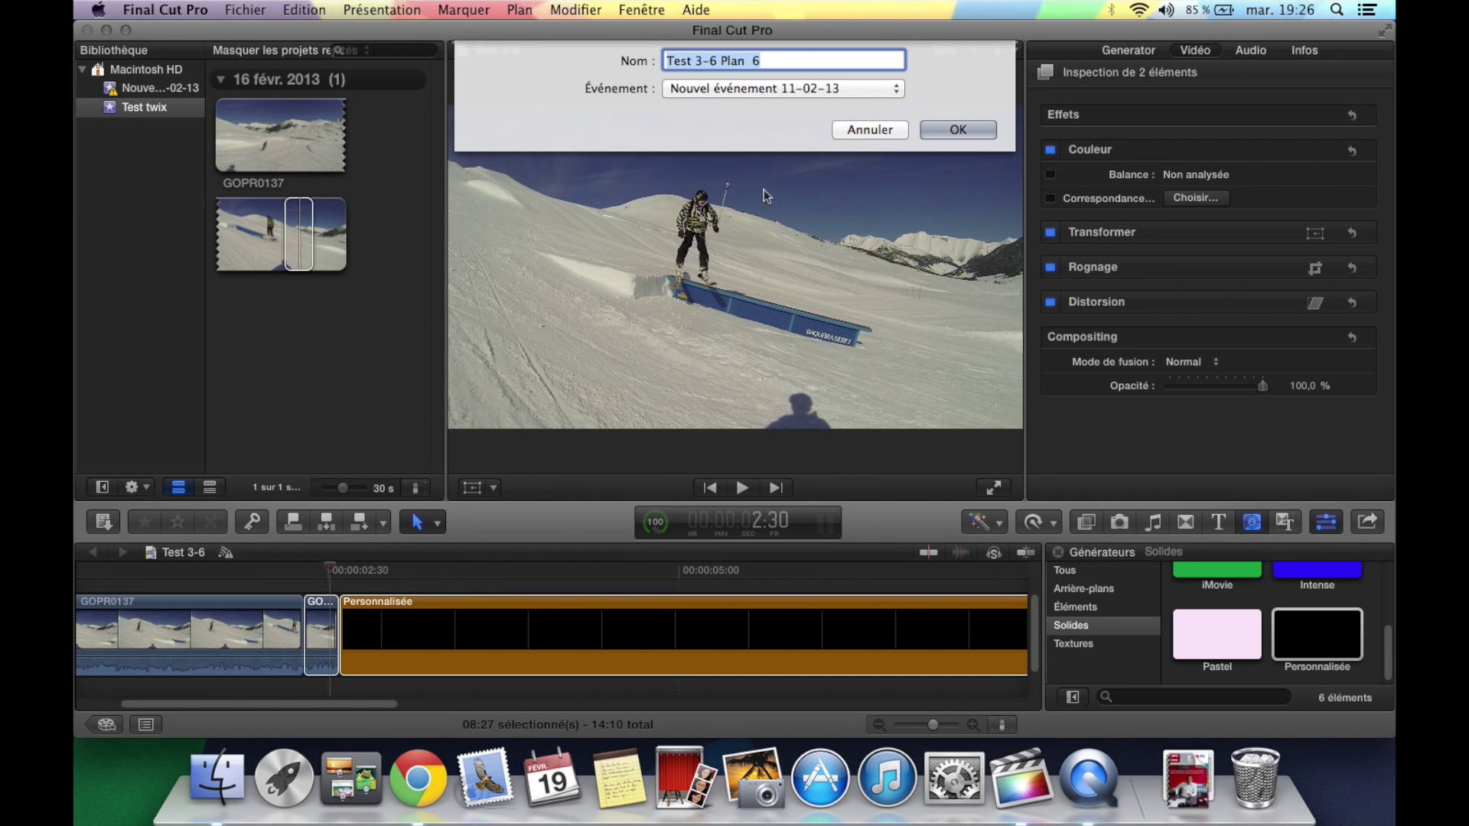
{"action": "left_click", "coordinate": [778, 61]}
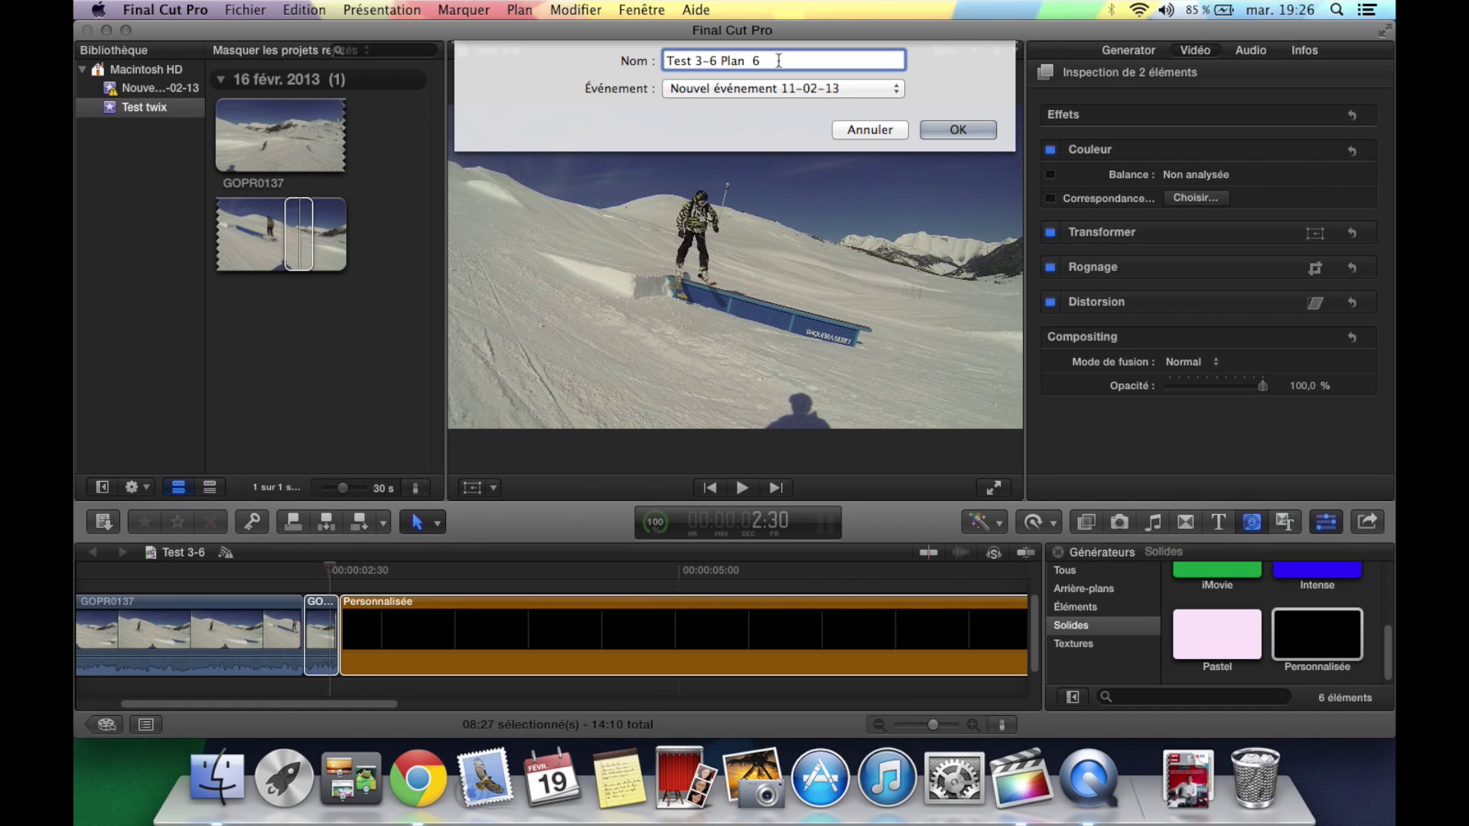
{"action": "left_click_drag", "start_coordinate": [778, 61], "coordinate": [696, 60]}
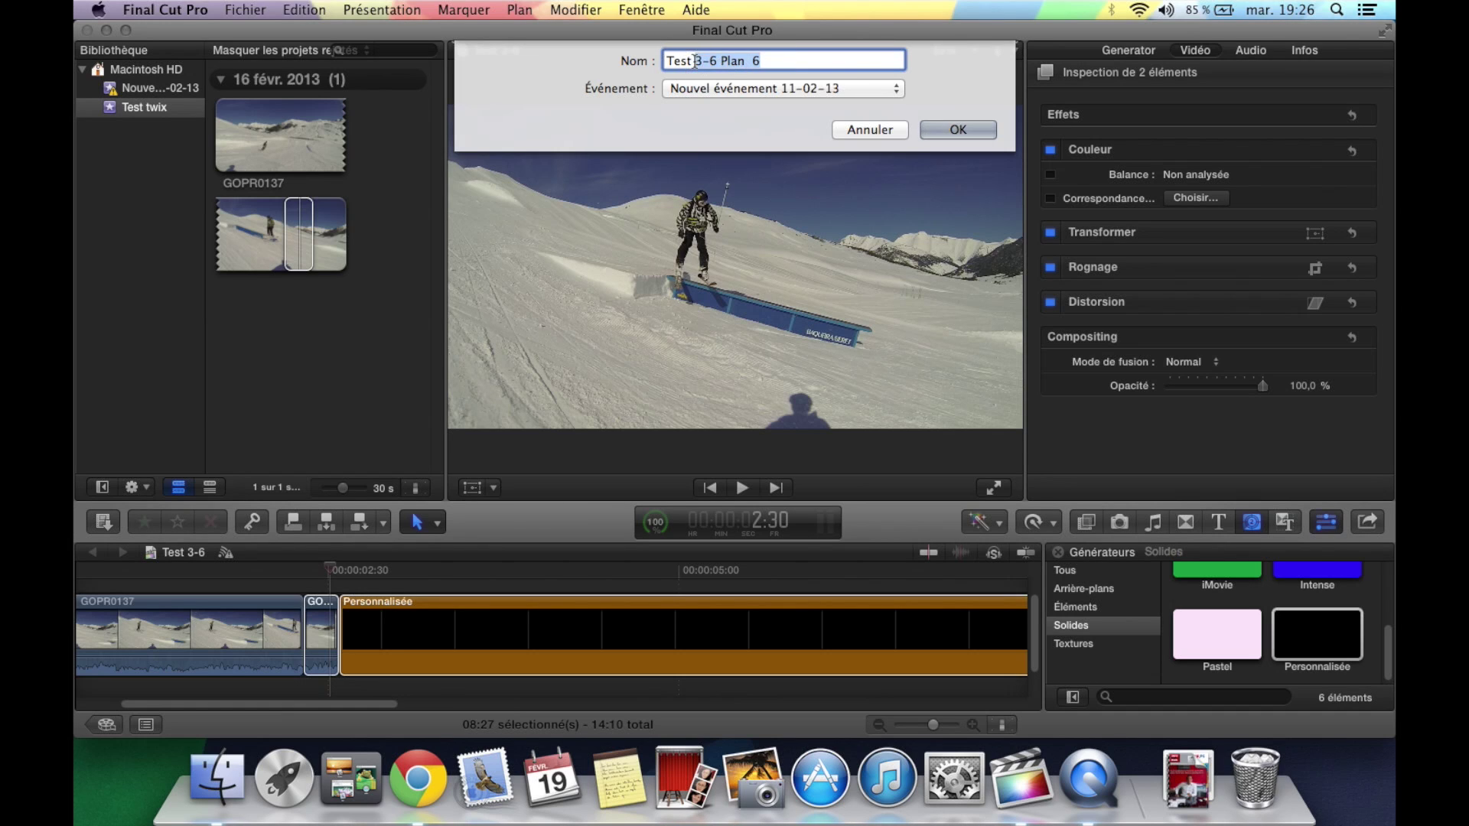
{"action": "key", "text": "BackSpace"}
{"action": "left_click", "coordinate": [959, 130]}
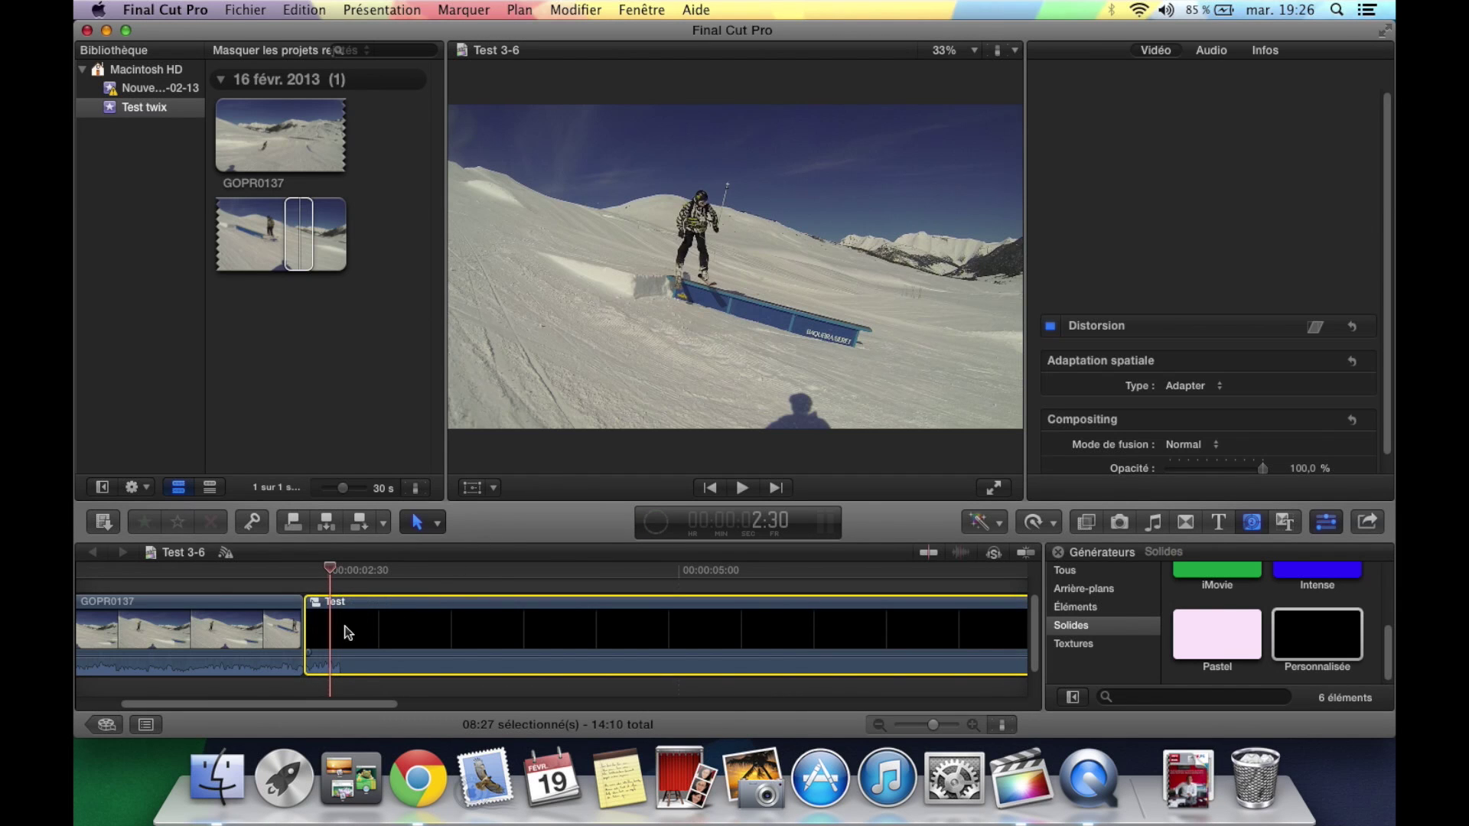
- Place the playhead at 2:23 and apply the Twixtor effect from REVisionEffects to the Test compound clip
{"action": "left_click", "coordinate": [330, 570]}
{"action": "mouse_move", "coordinate": [331, 571]}
{"action": "left_mouse_down"}
{"action": "mouse_move", "coordinate": [314, 568]}
{"action": "mouse_move", "coordinate": [368, 577]}
{"action": "mouse_move", "coordinate": [313, 582]}
{"action": "left_mouse_up"}
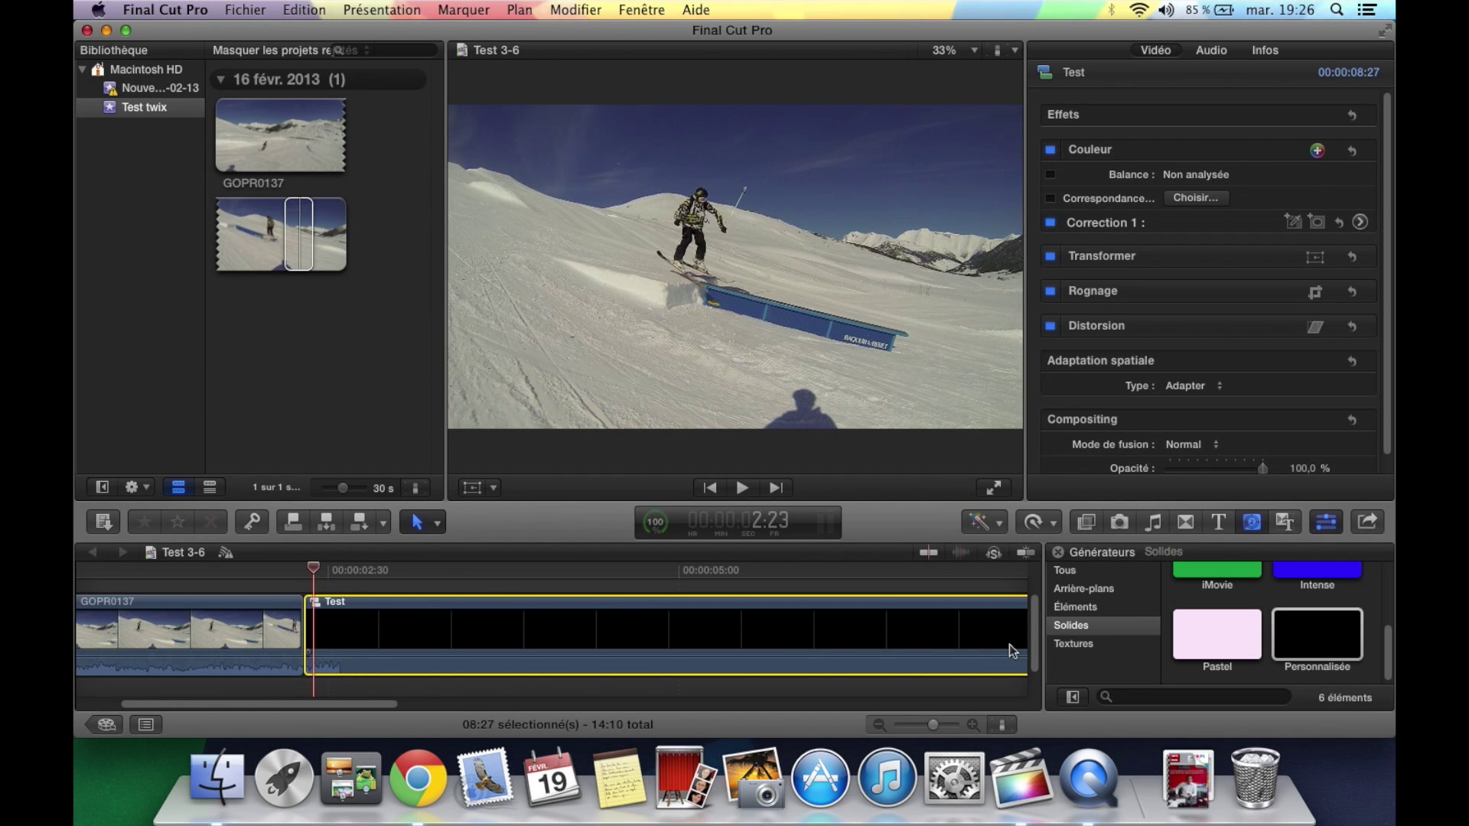
{"action": "left_click", "coordinate": [1093, 527]}
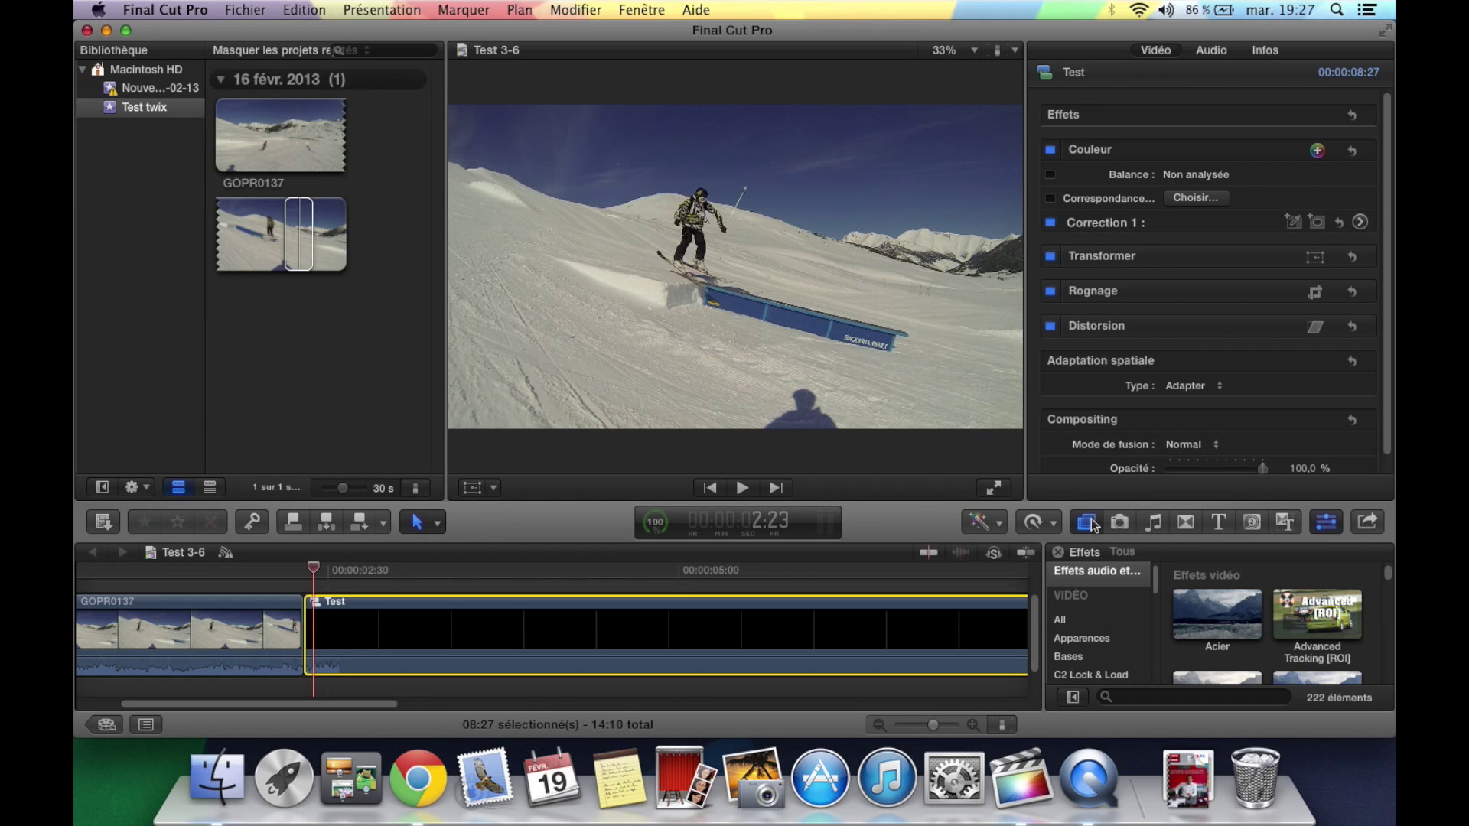
{"action": "scroll", "coordinate": [1095, 617], "scroll_direction": "down", "scroll_amount": 8}
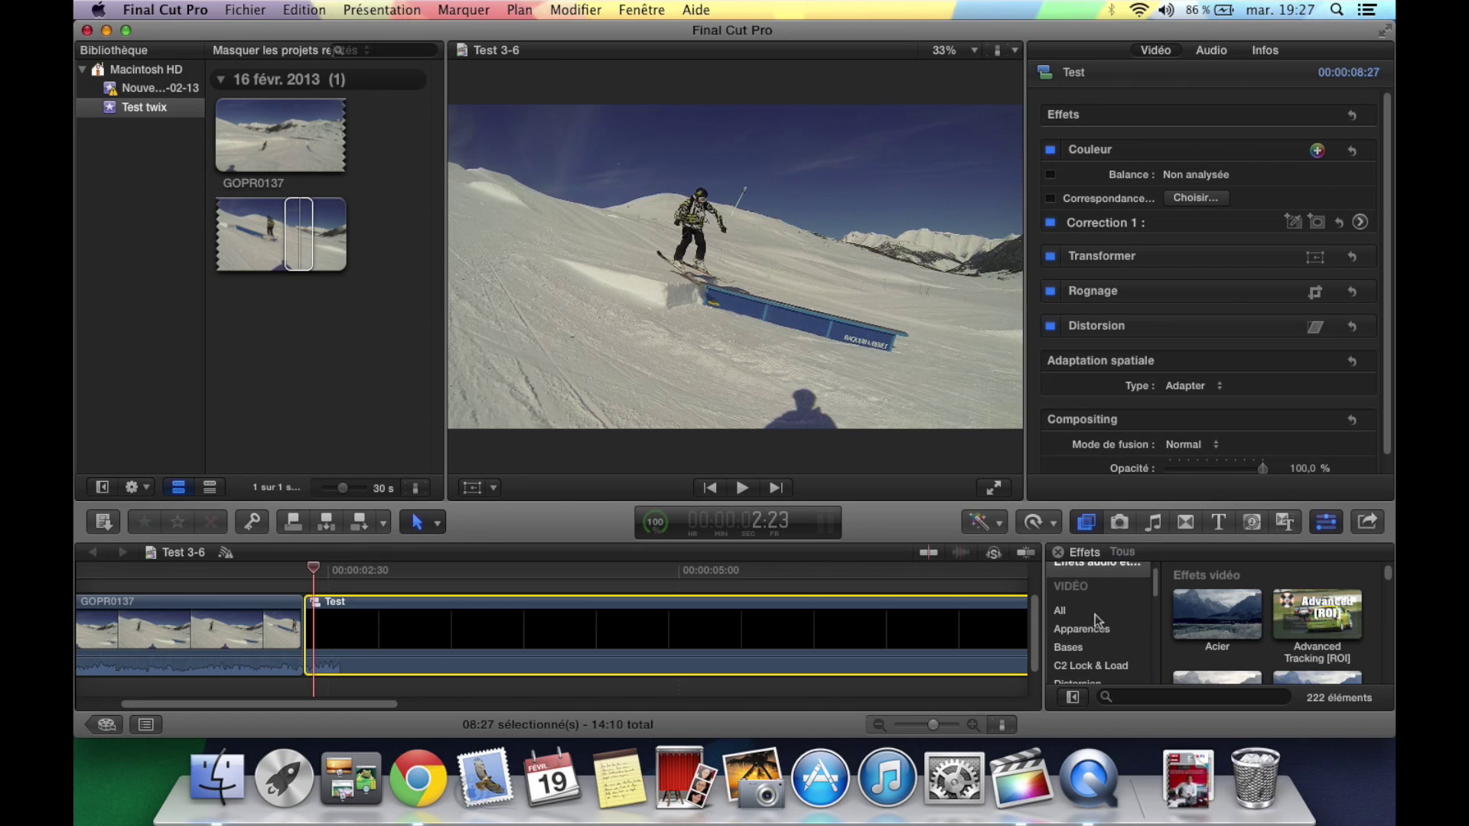
{"action": "left_click", "coordinate": [1085, 640]}
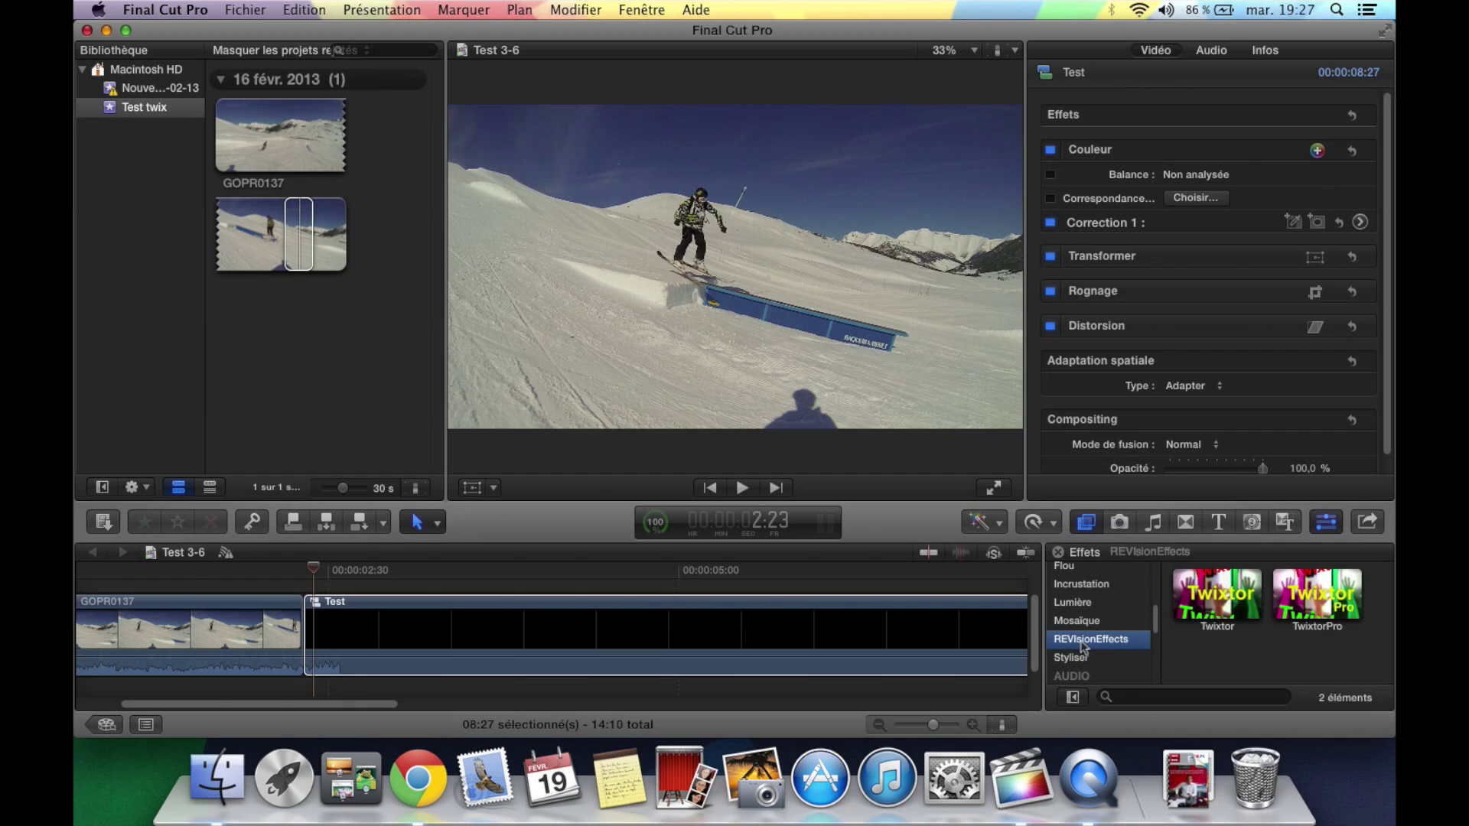
{"action": "left_click", "coordinate": [1210, 604]}
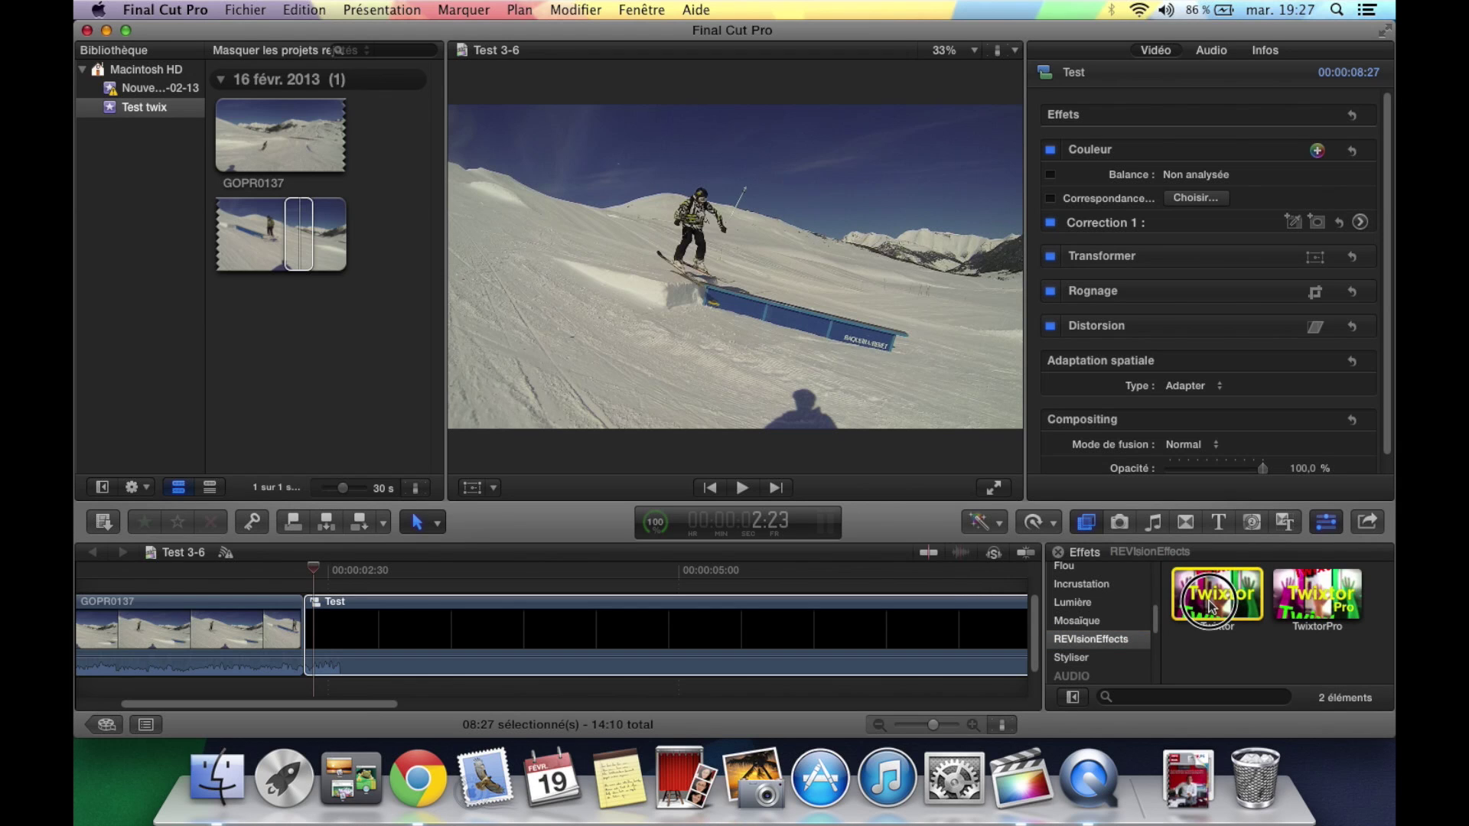
{"action": "left_click_drag", "start_coordinate": [1210, 604], "coordinate": [698, 644]}
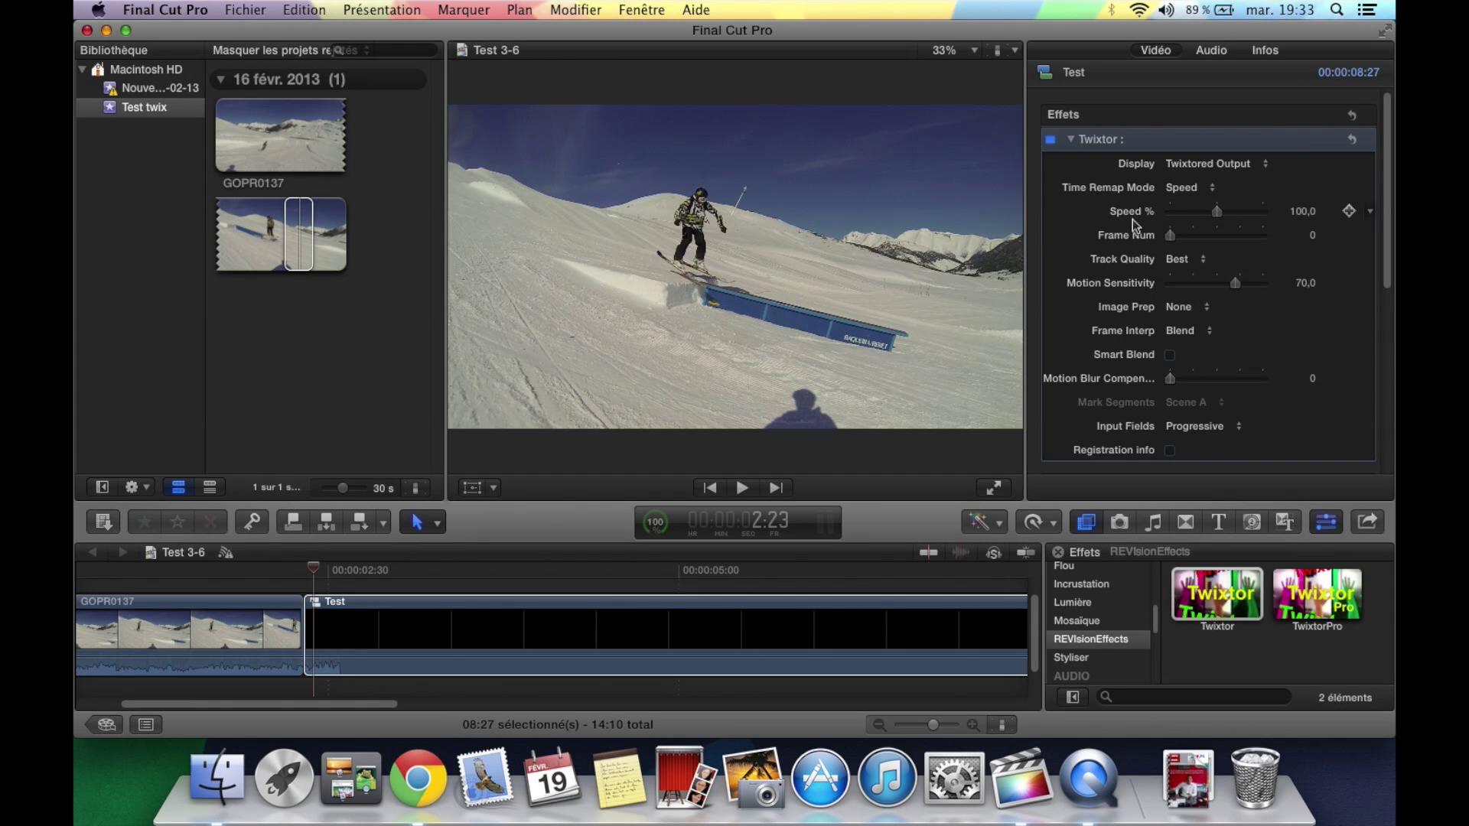
- Set Twixtor's Speed % to 5 for the Test compound clip
{"action": "left_click", "coordinate": [1304, 213]}
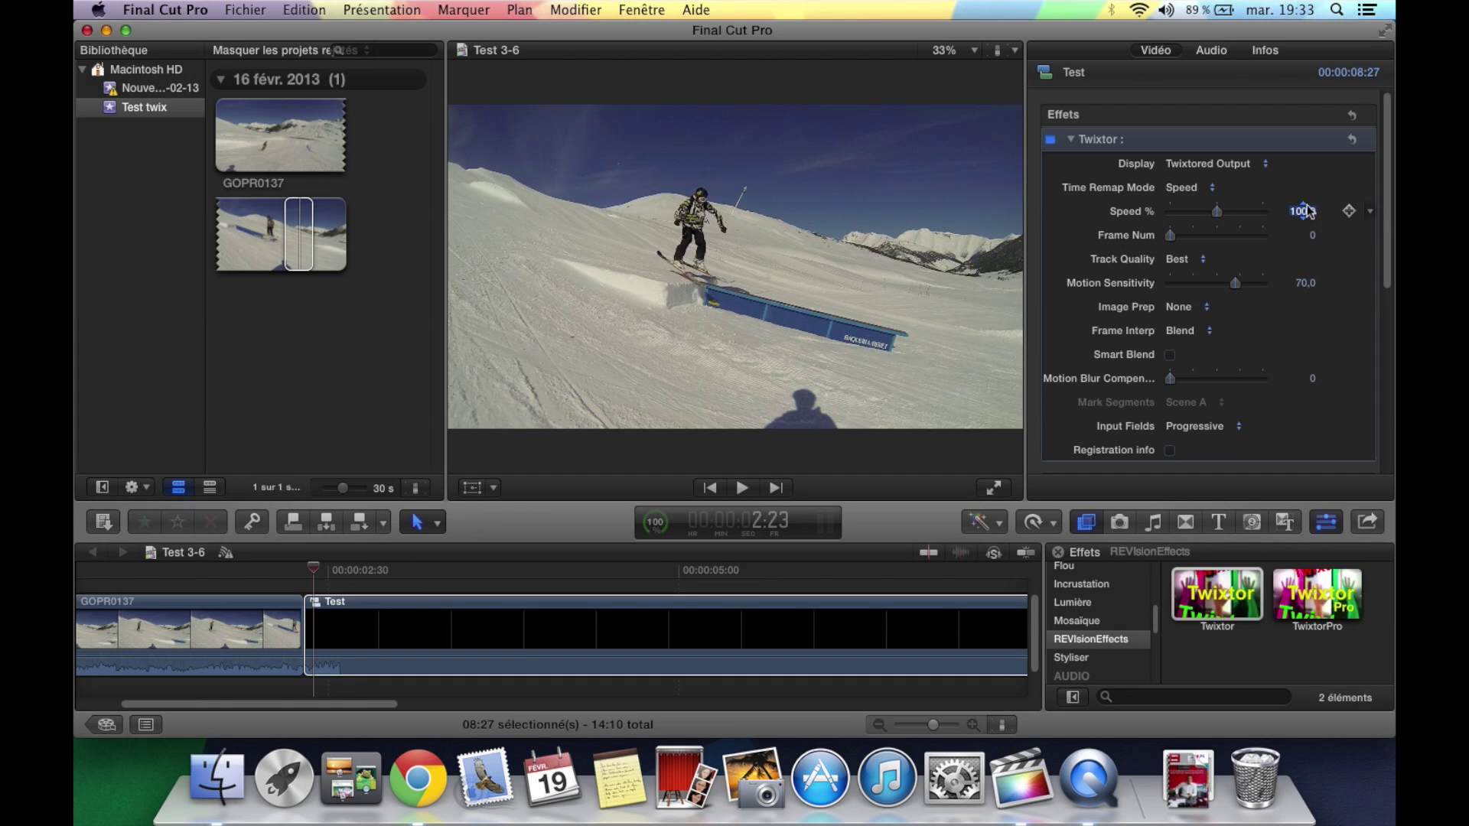
{"action": "type", "text": "5"}
{"action": "key", "text": "Return"}
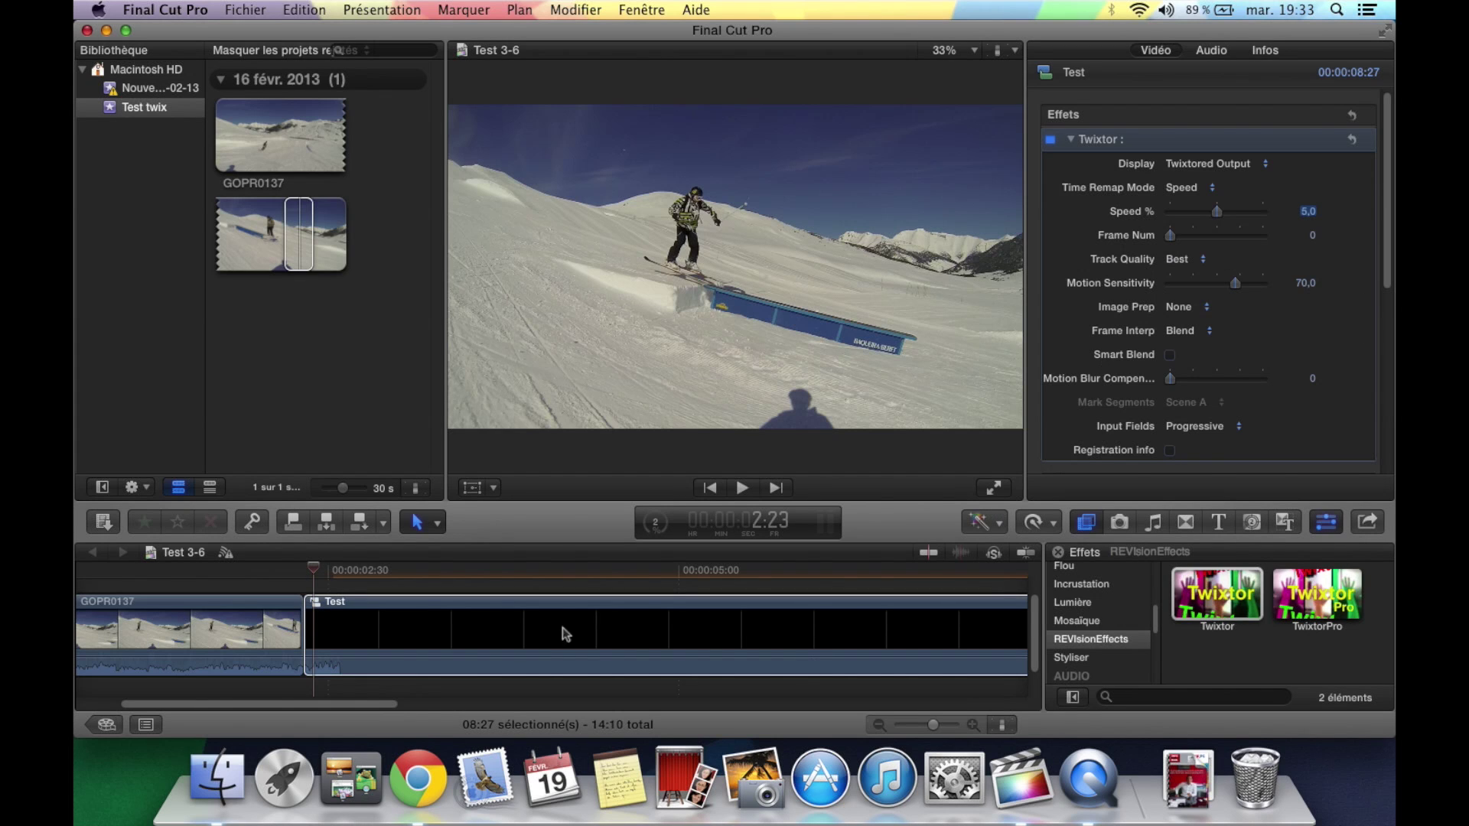
- Scrub through the slowed Test clip and place the playhead at 7:00
{"action": "scroll", "coordinate": [528, 642], "scroll_direction": "right", "scroll_amount": 5}
{"action": "scroll", "coordinate": [528, 641], "scroll_direction": "right", "scroll_amount": 5}
{"action": "scroll", "coordinate": [485, 652], "scroll_direction": "right", "scroll_amount": 1}
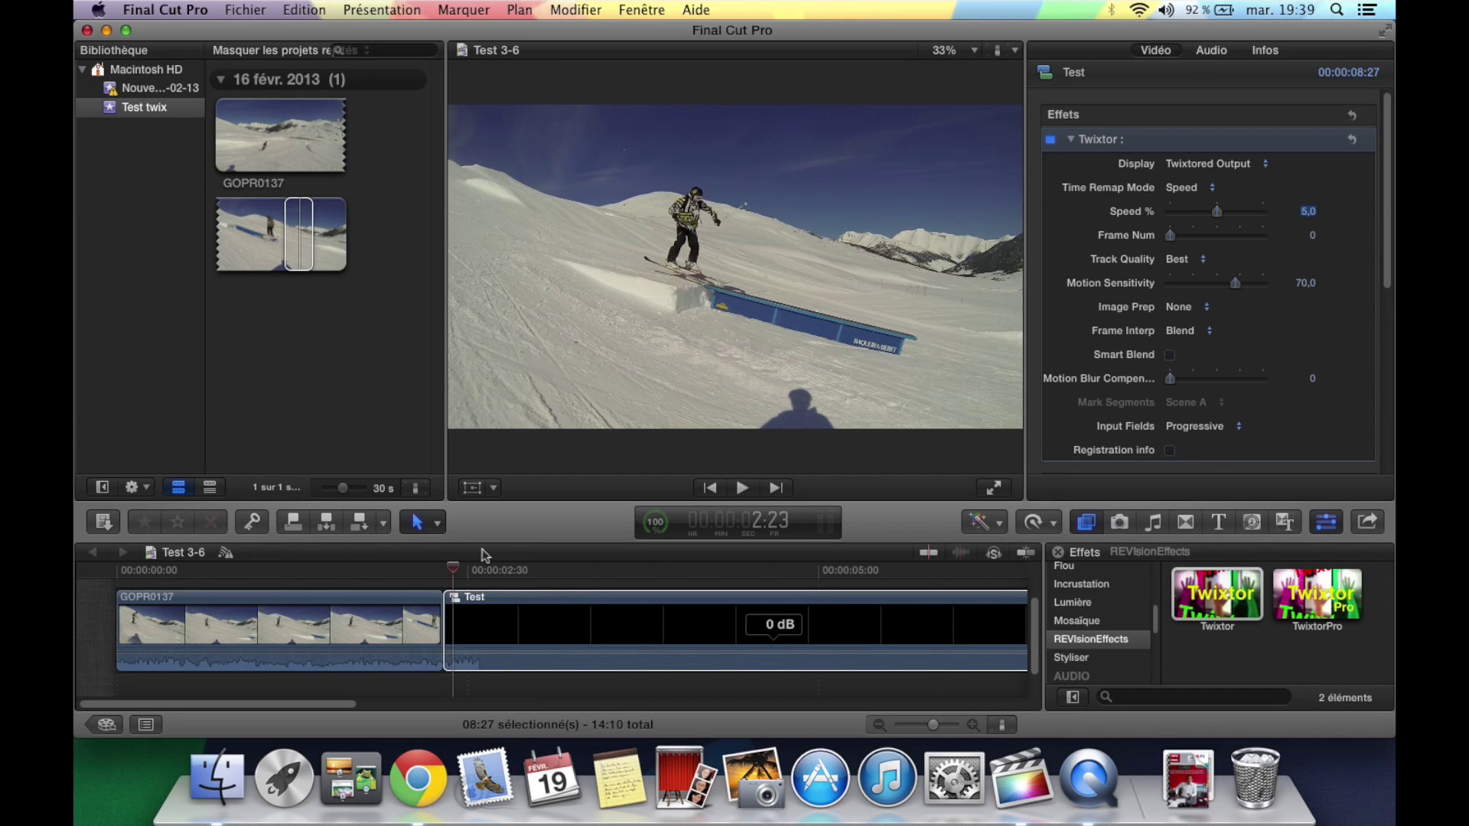
{"action": "left_click", "coordinate": [456, 571]}
{"action": "left_click_drag", "start_coordinate": [456, 571], "coordinate": [1017, 681]}
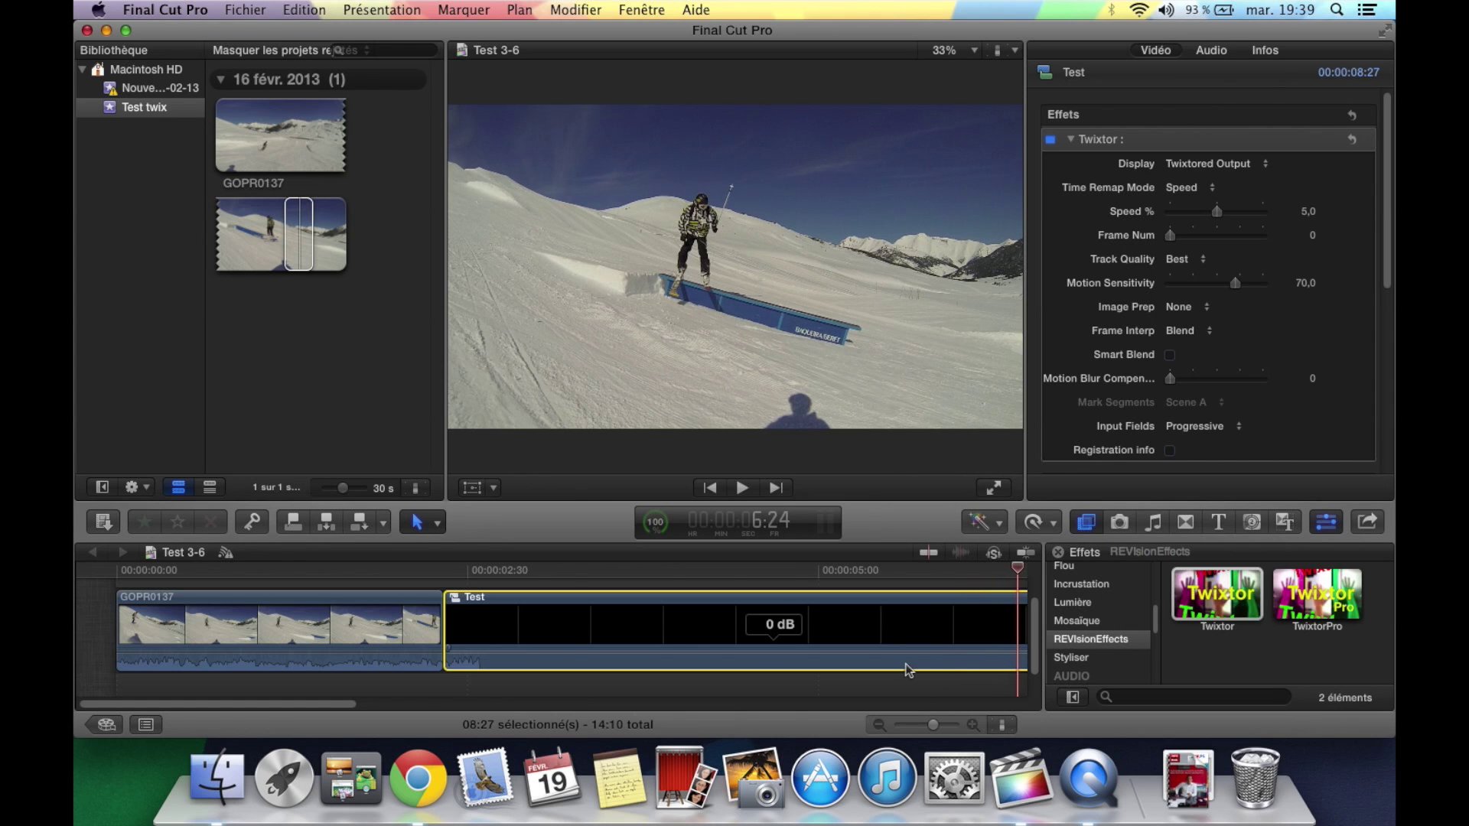
{"action": "scroll", "coordinate": [907, 669], "scroll_direction": "right", "scroll_amount": 10}
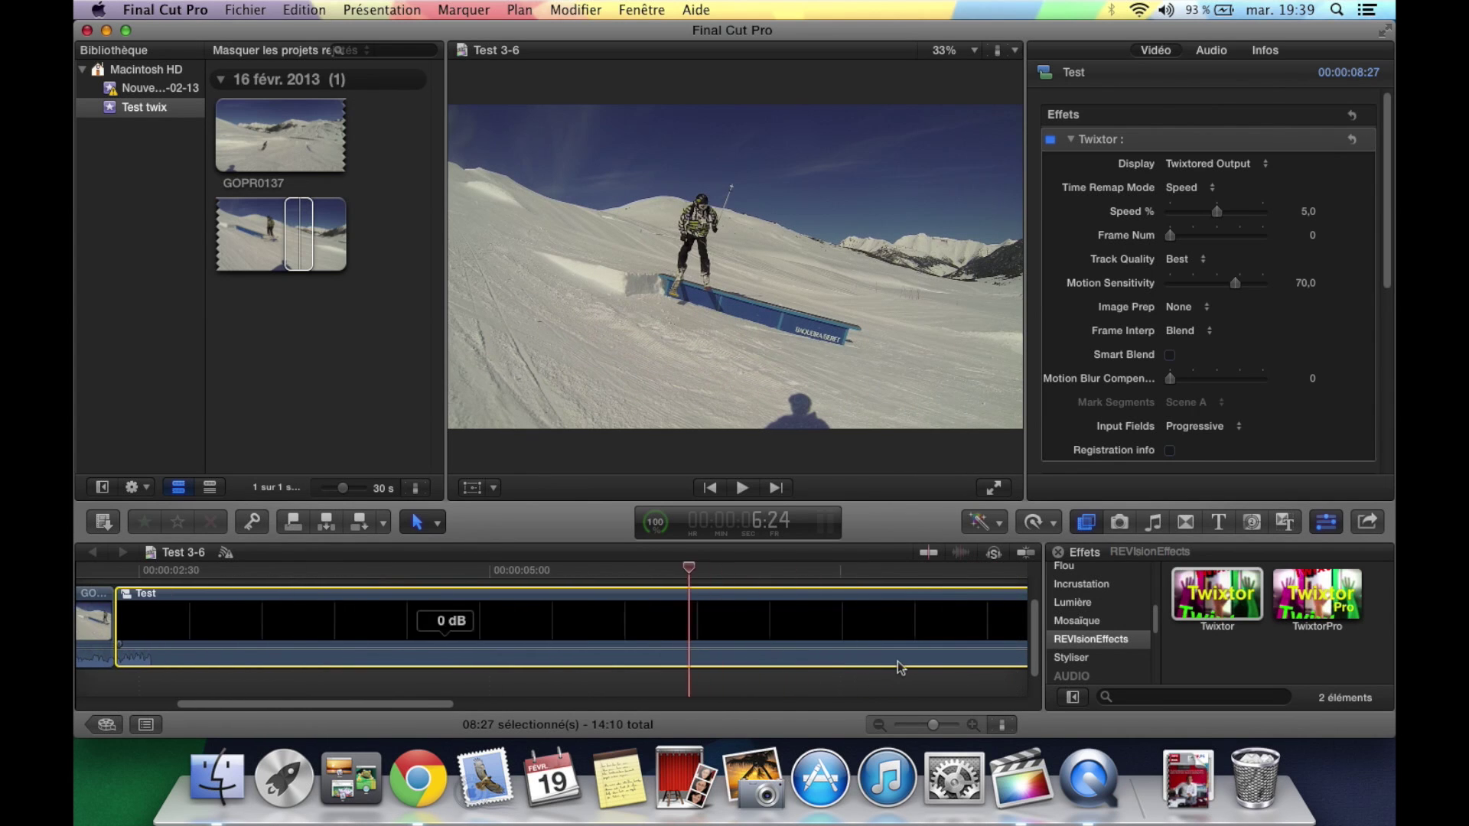
{"action": "scroll", "coordinate": [900, 668], "scroll_direction": "right", "scroll_amount": 3}
{"action": "scroll", "coordinate": [901, 667], "scroll_direction": "right", "scroll_amount": 5}
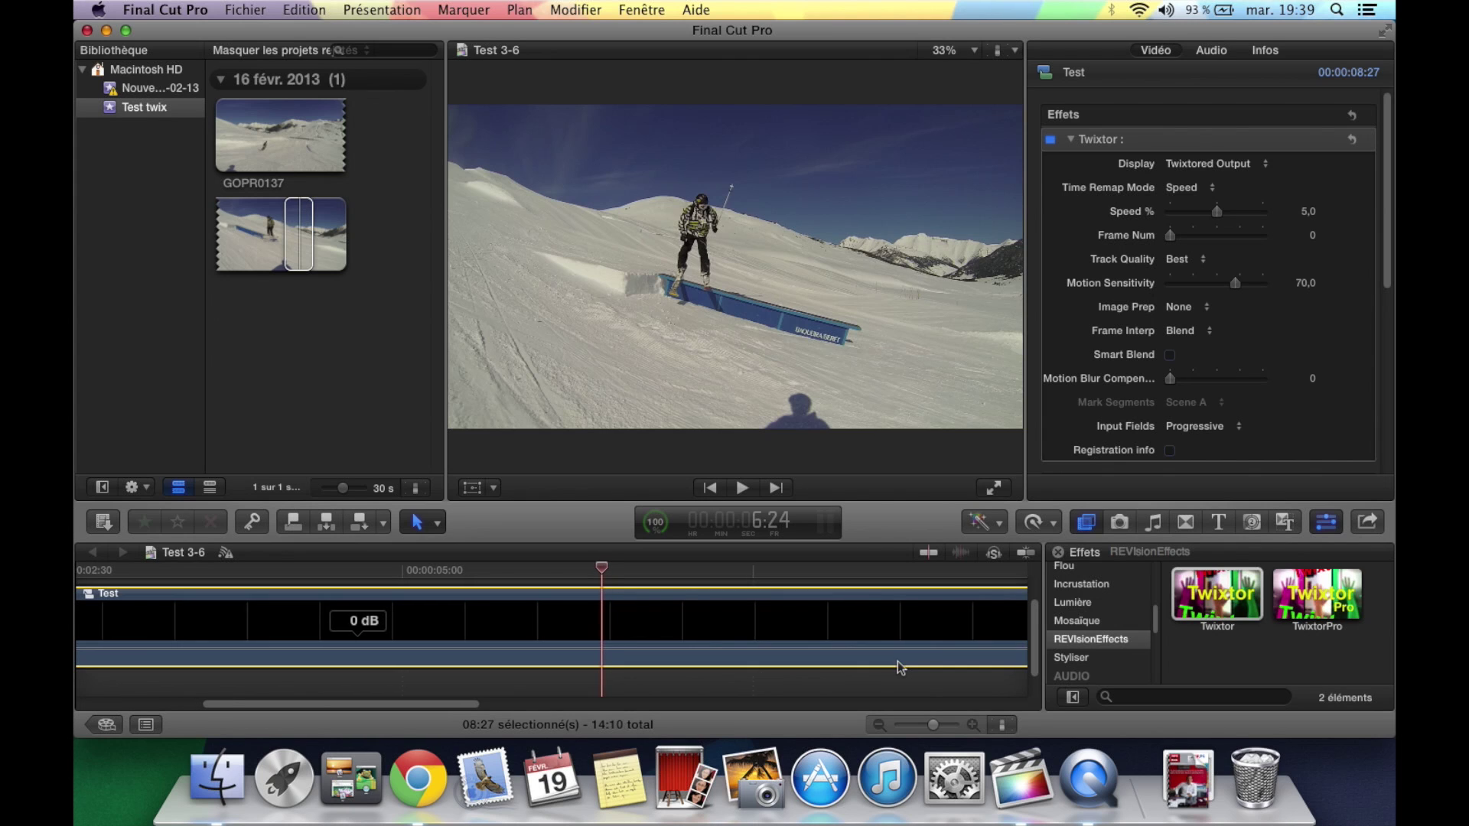
{"action": "scroll", "coordinate": [901, 667], "scroll_direction": "right", "scroll_amount": 3}
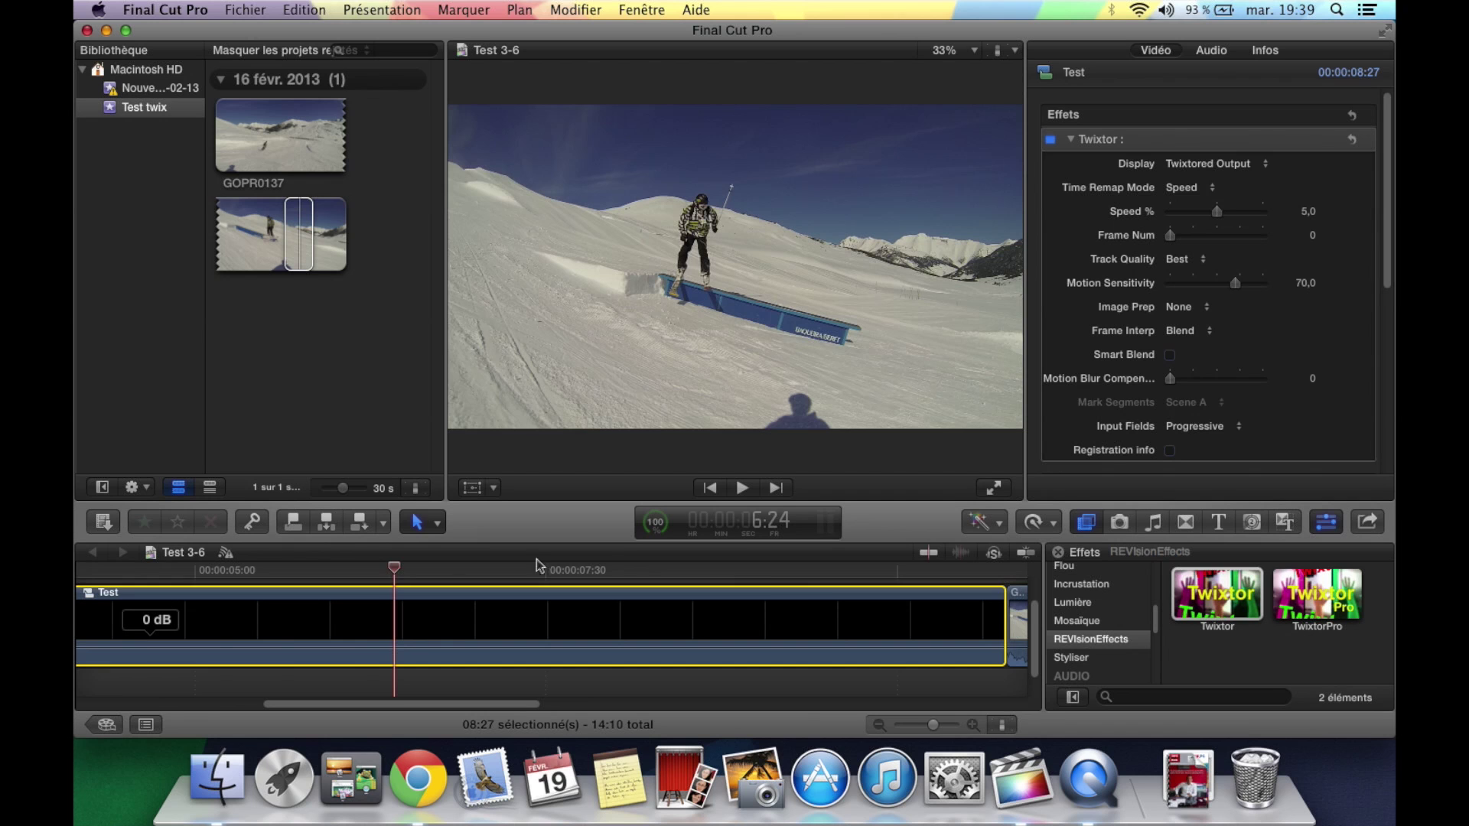
{"action": "left_click_drag", "start_coordinate": [390, 575], "coordinate": [513, 605]}
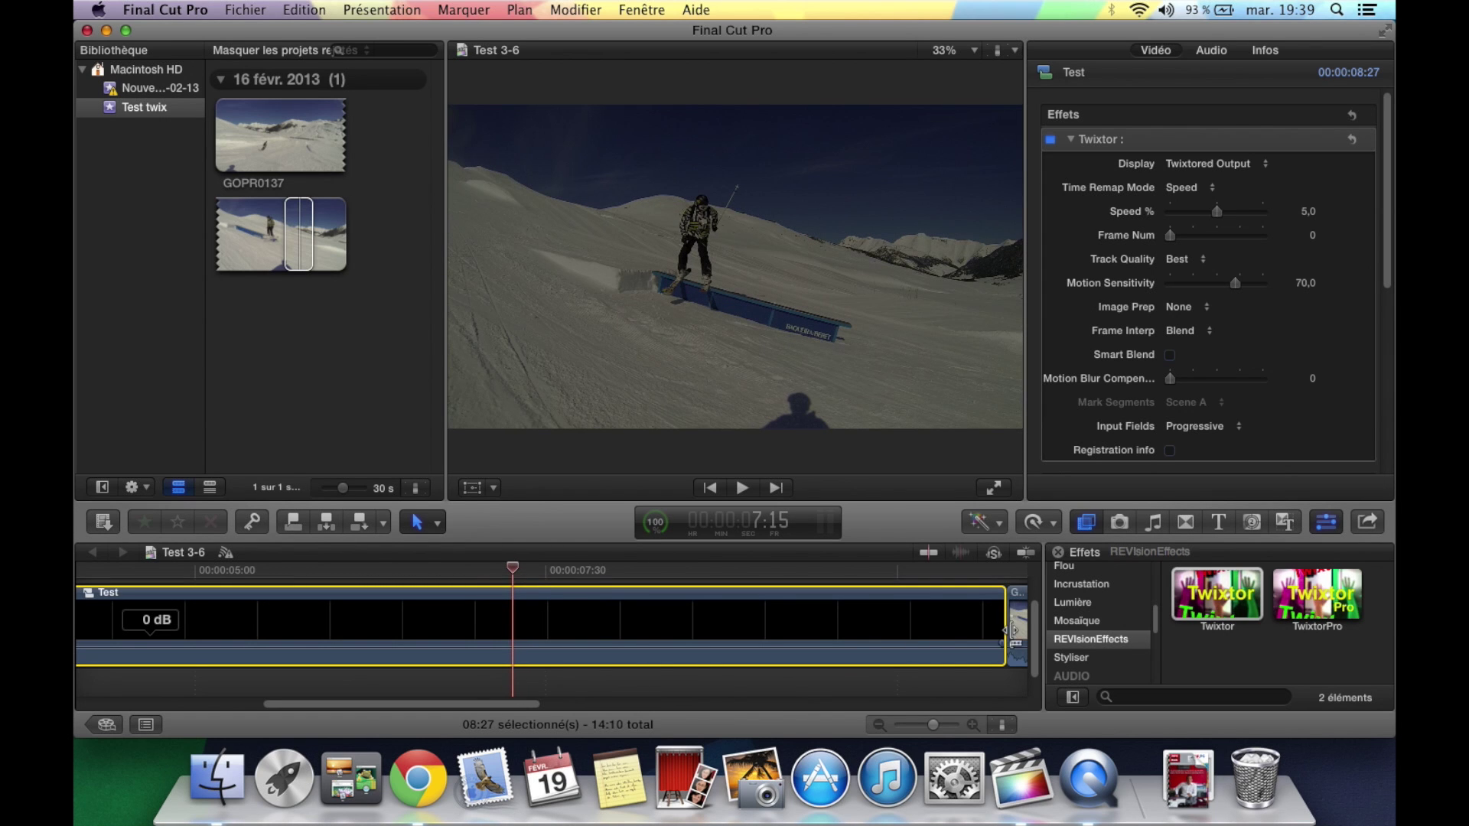
{"action": "left_click_drag", "start_coordinate": [514, 567], "coordinate": [481, 568]}
{"action": "mouse_move", "coordinate": [474, 573]}
{"action": "left_mouse_down"}
{"action": "mouse_move", "coordinate": [450, 572]}
{"action": "mouse_move", "coordinate": [478, 580]}
{"action": "left_mouse_up"}
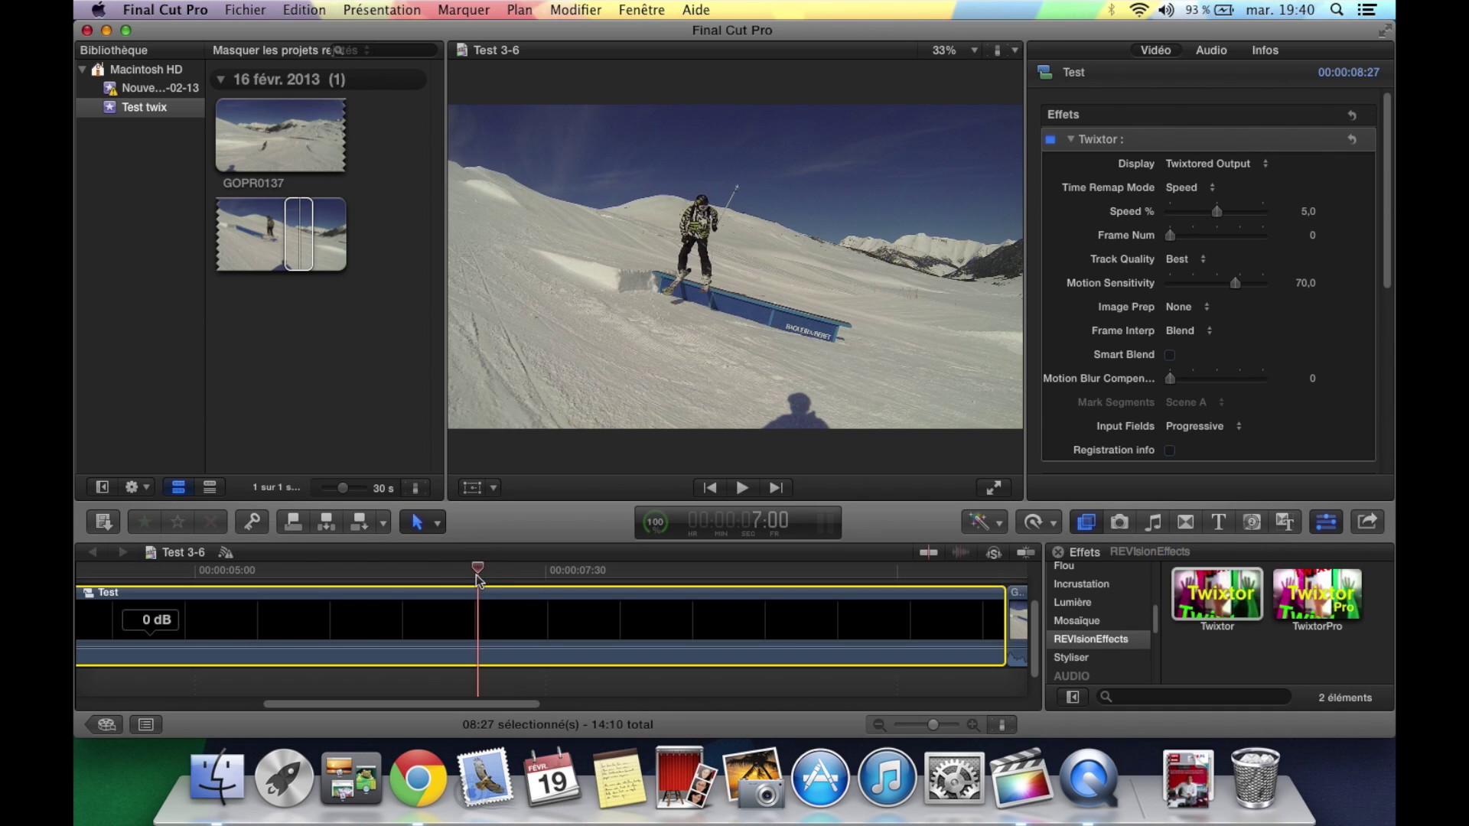
{"action": "mouse_move", "coordinate": [478, 576]}
{"action": "left_mouse_down"}
{"action": "mouse_move", "coordinate": [451, 570]}
{"action": "mouse_move", "coordinate": [478, 572]}
{"action": "left_mouse_up"}
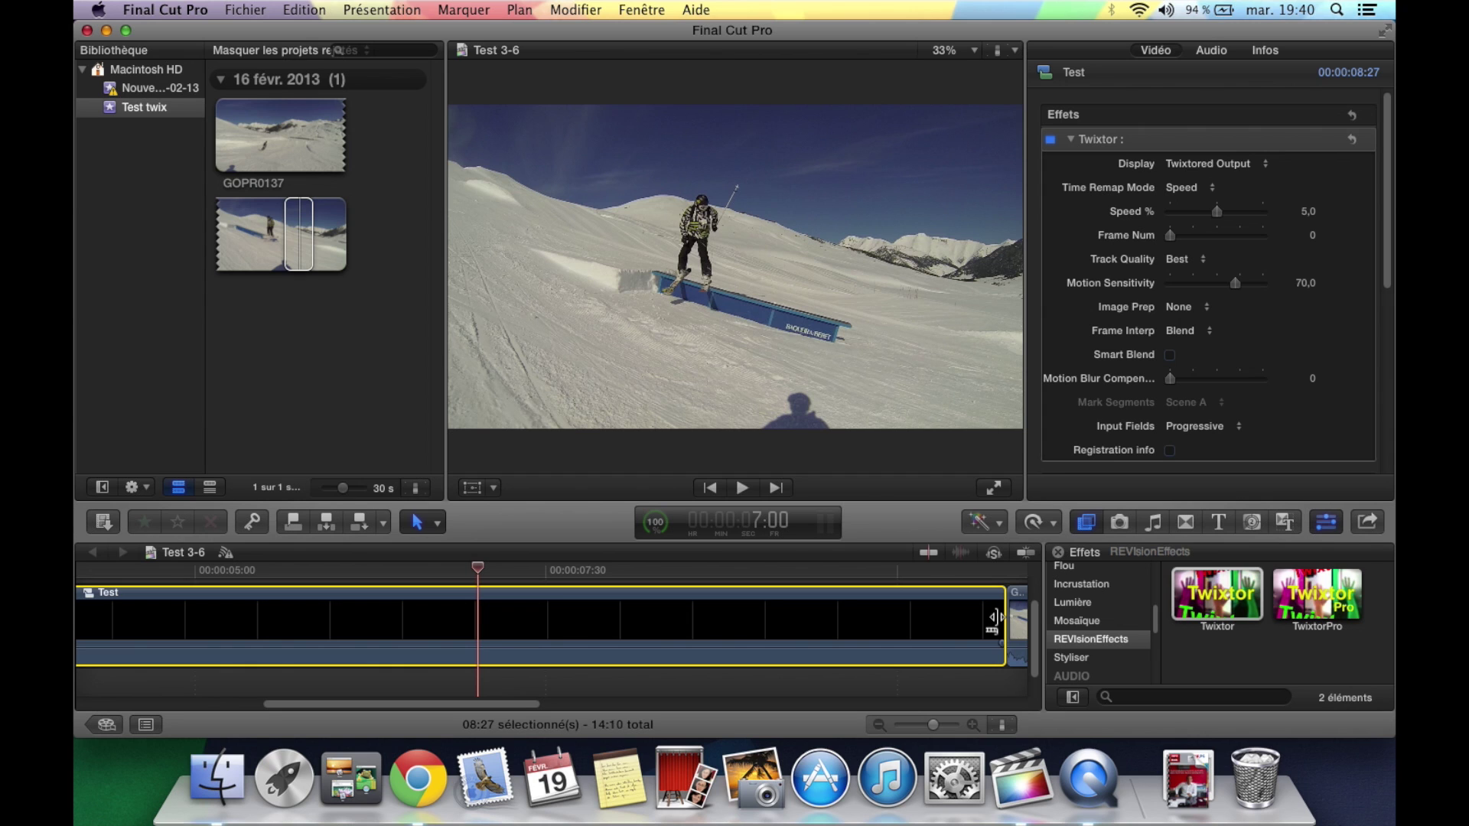
- Trim the end of the Test compound clip back to the playhead, for a duration of 00:00:04:41
{"action": "left_click_drag", "start_coordinate": [997, 619], "coordinate": [469, 618]}
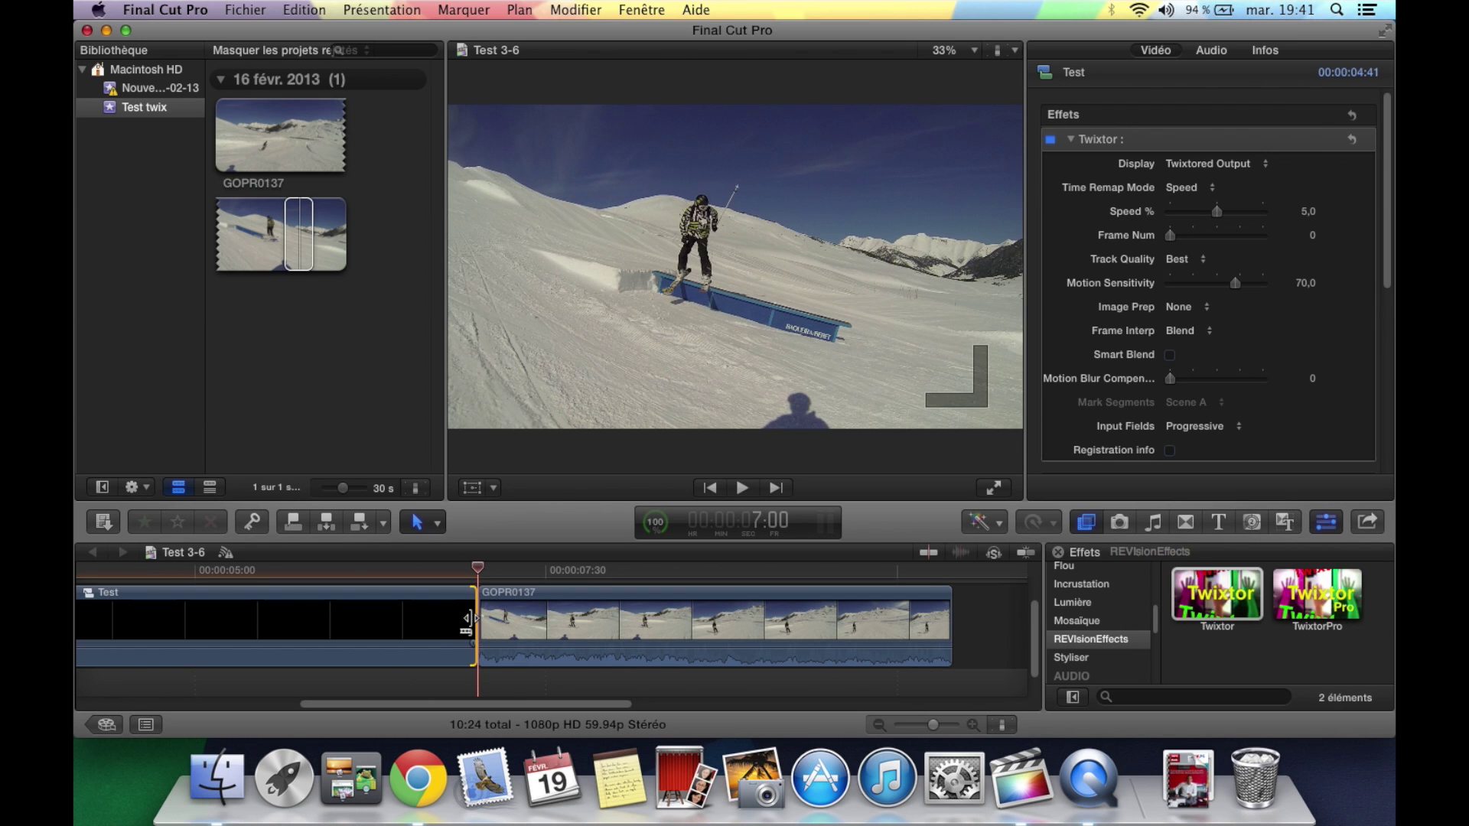
{"action": "left_click_drag", "start_coordinate": [468, 618], "coordinate": [474, 618]}
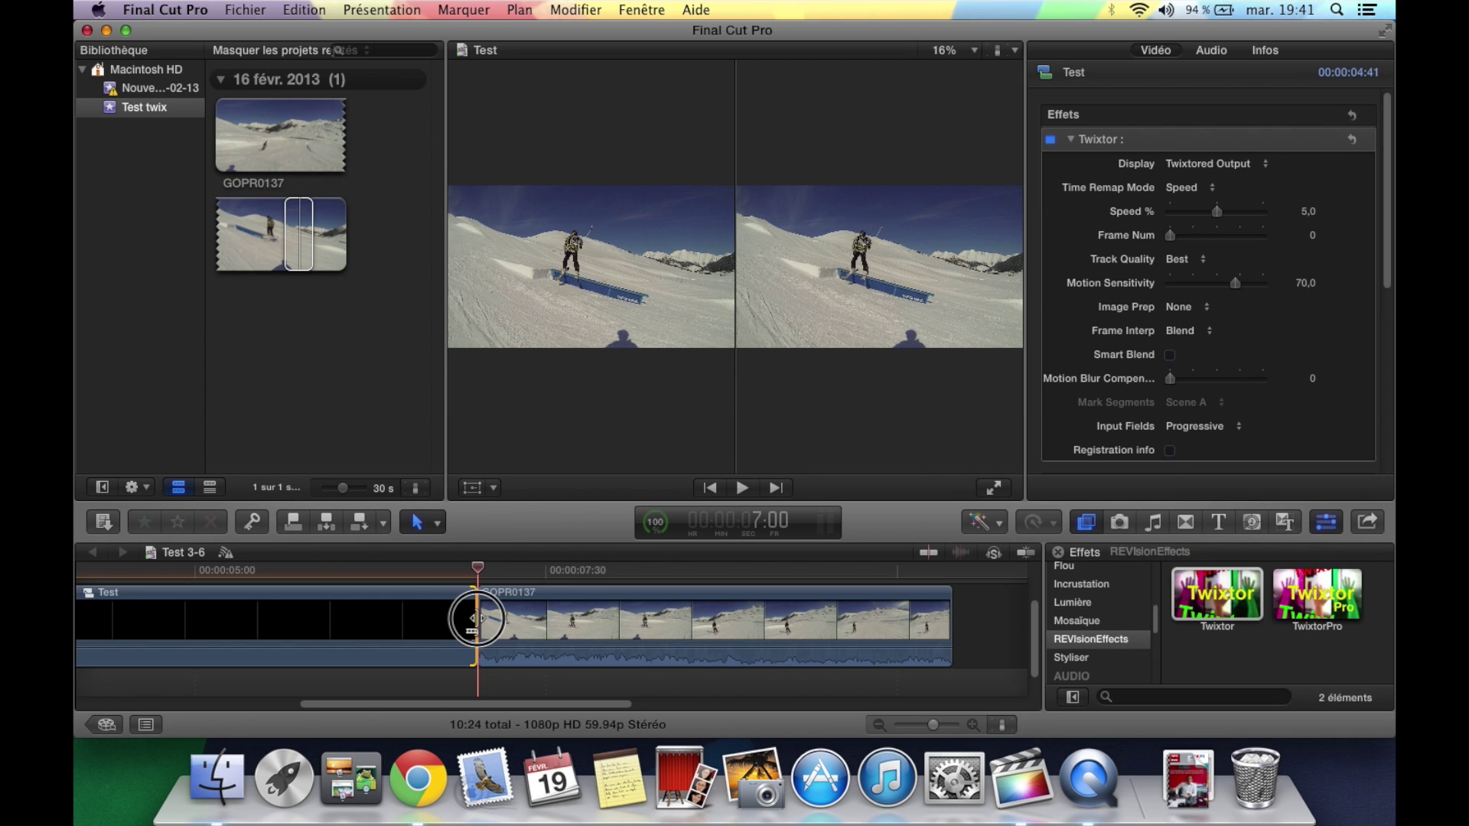
{"action": "left_click_drag", "start_coordinate": [474, 618], "coordinate": [474, 618]}
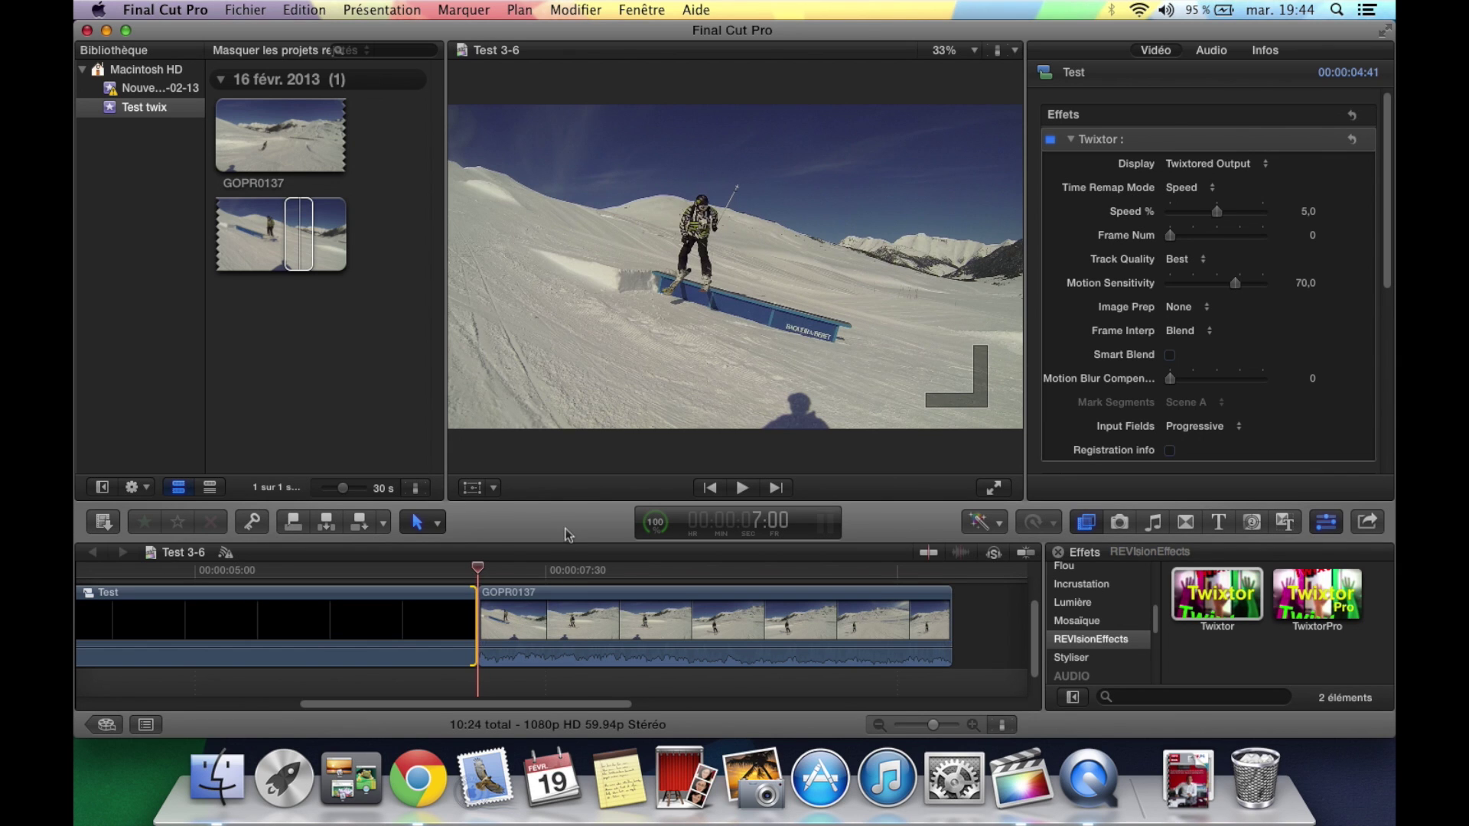
- Set up a Fichier master export of the project with H.264 as the video codec
{"action": "left_click", "coordinate": [304, 10]}
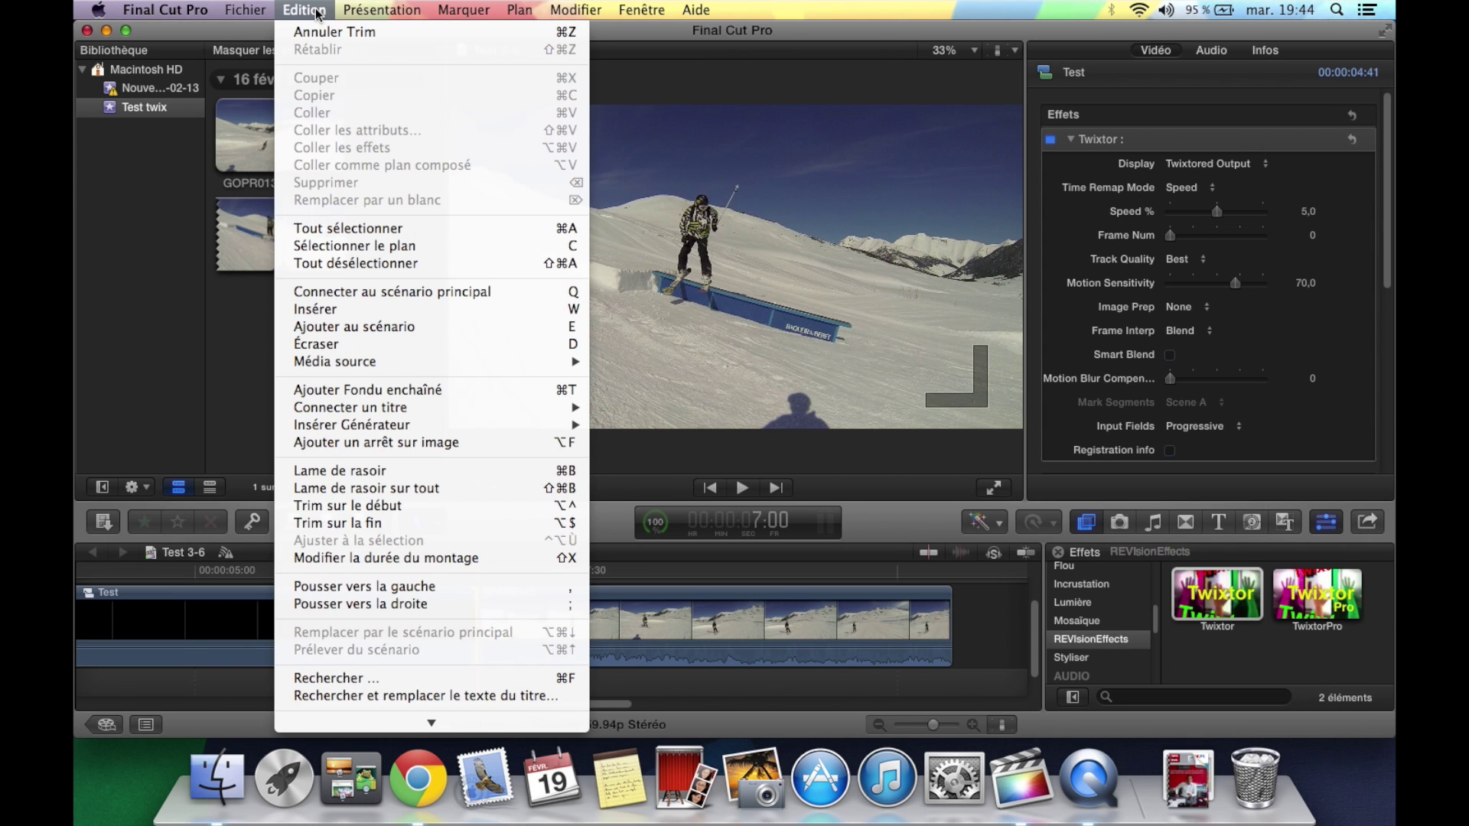
{"action": "mouse_move", "coordinate": [243, 14]}
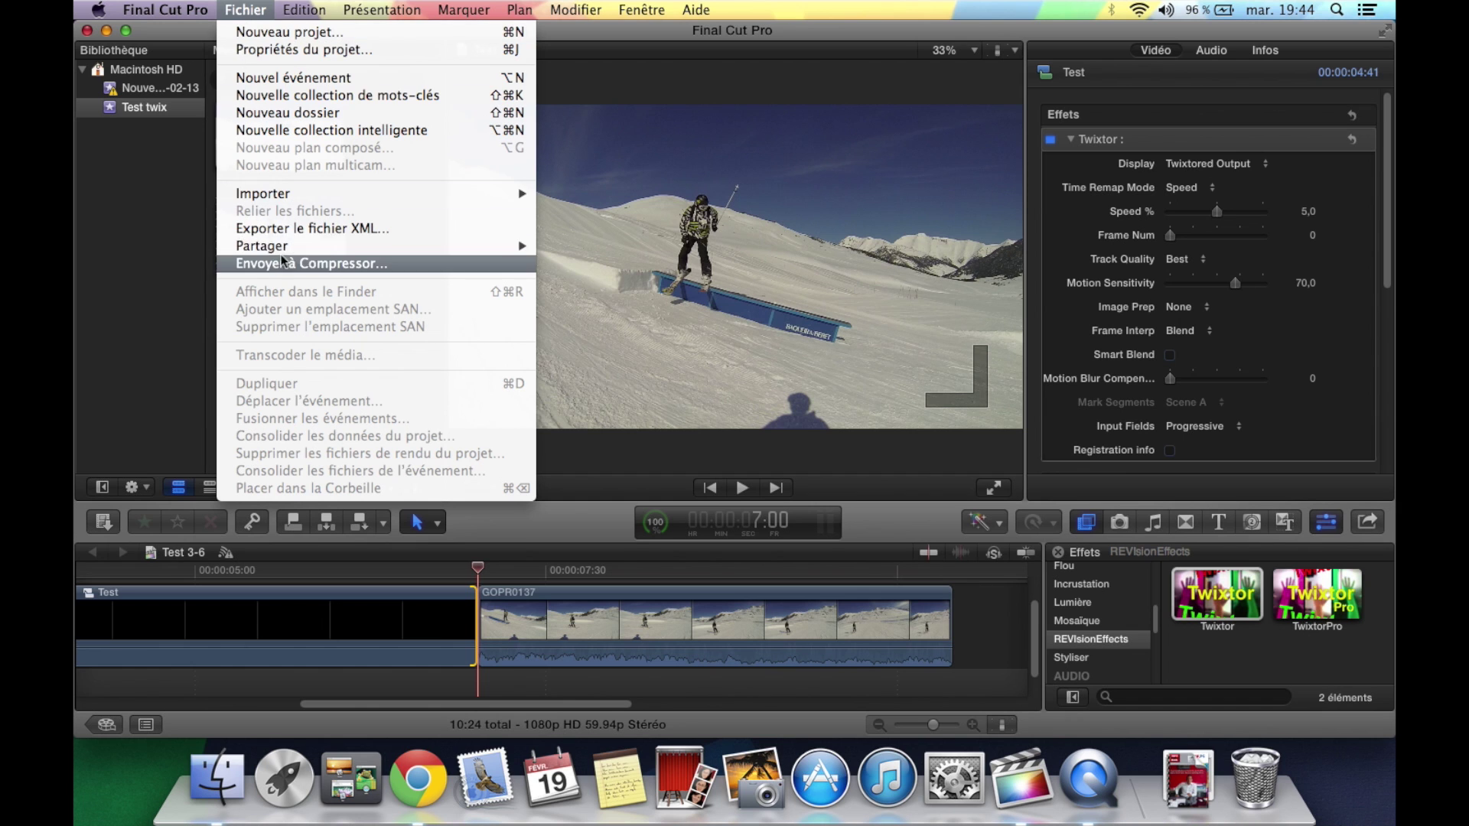
{"action": "mouse_move", "coordinate": [356, 246]}
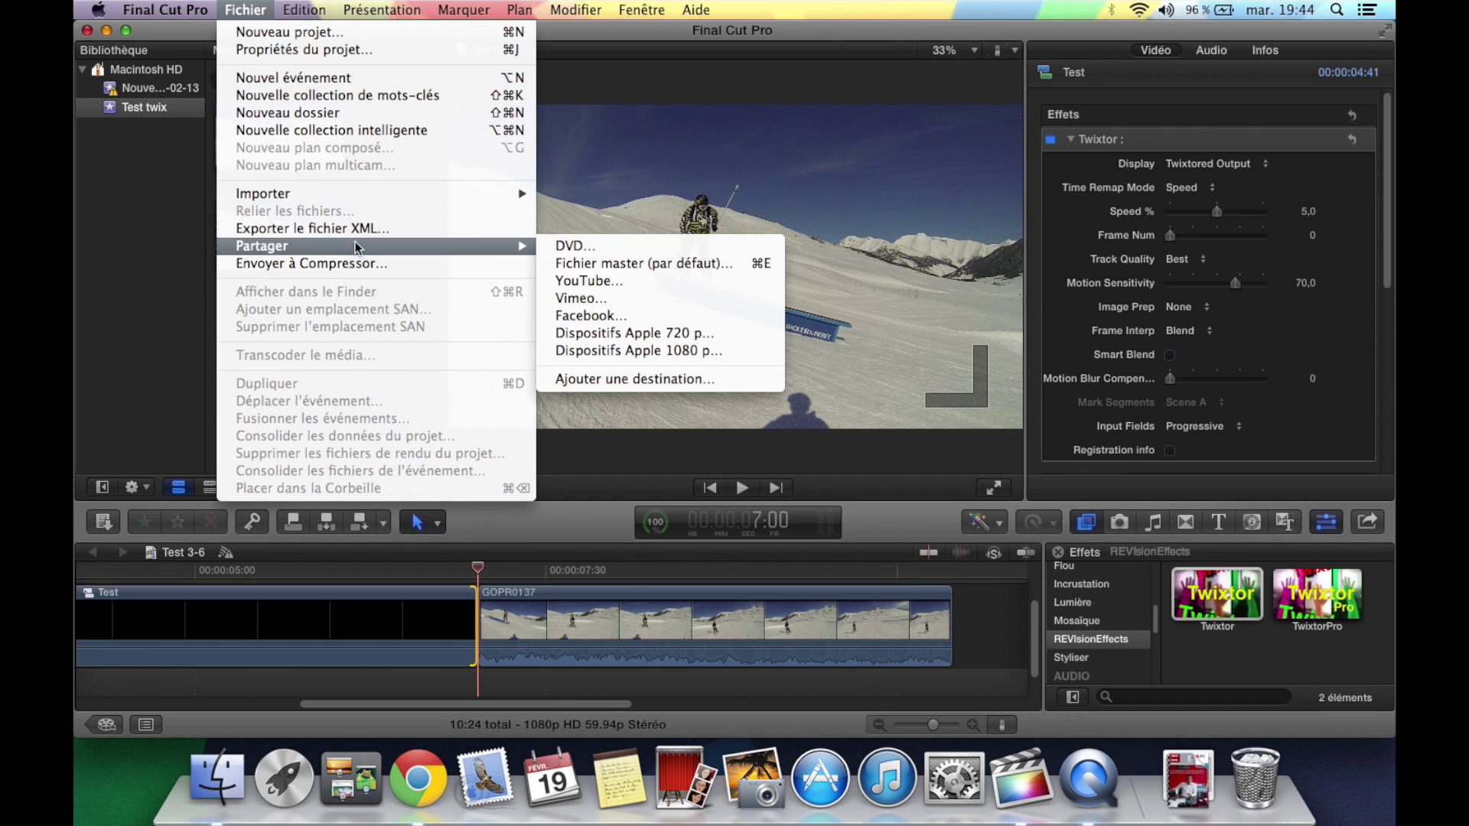
{"action": "left_click", "coordinate": [582, 267]}
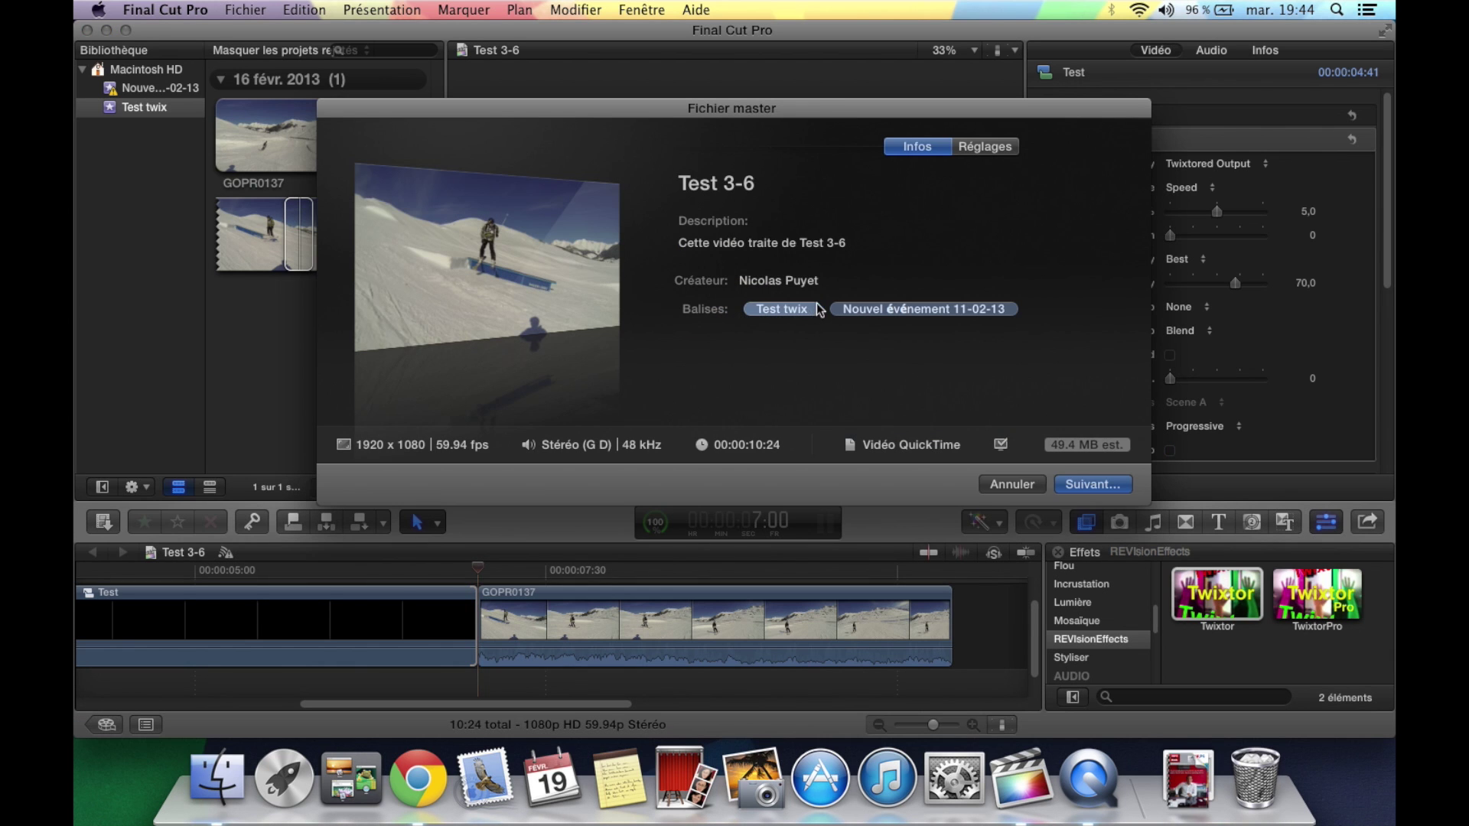
{"action": "left_click", "coordinate": [985, 146]}
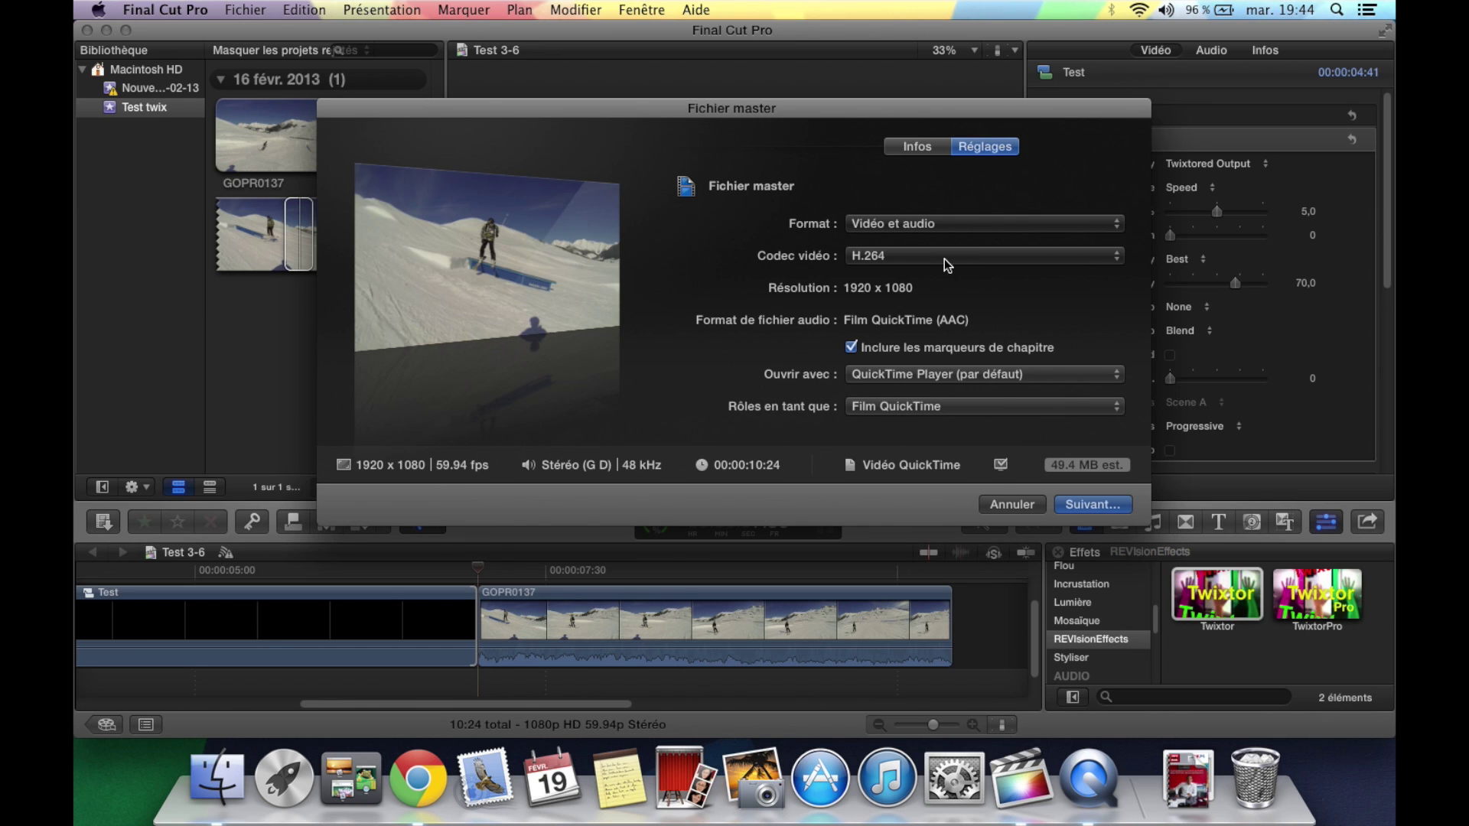
{"action": "left_click", "coordinate": [945, 259]}
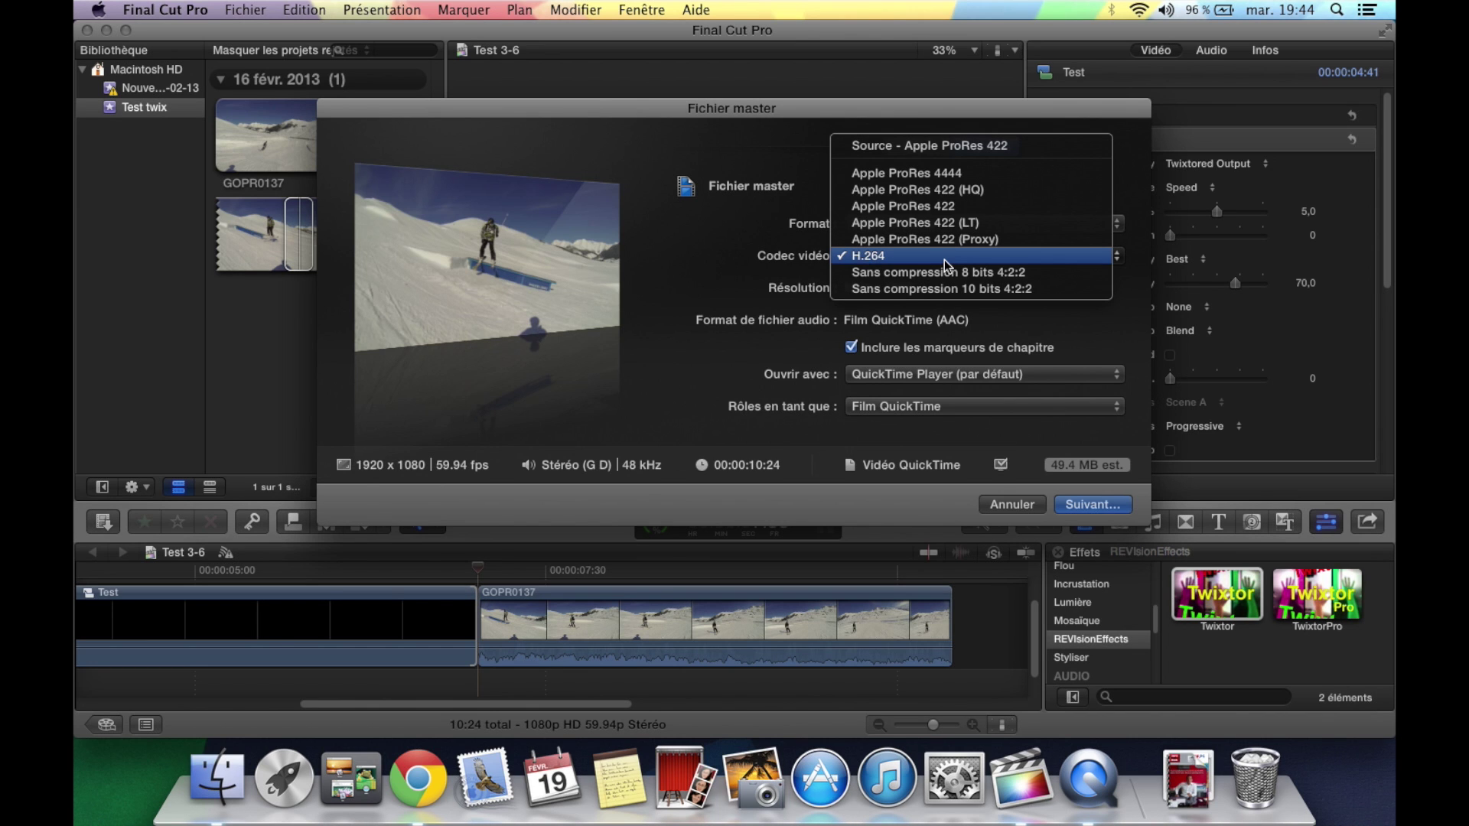
{"action": "left_click", "coordinate": [944, 260]}
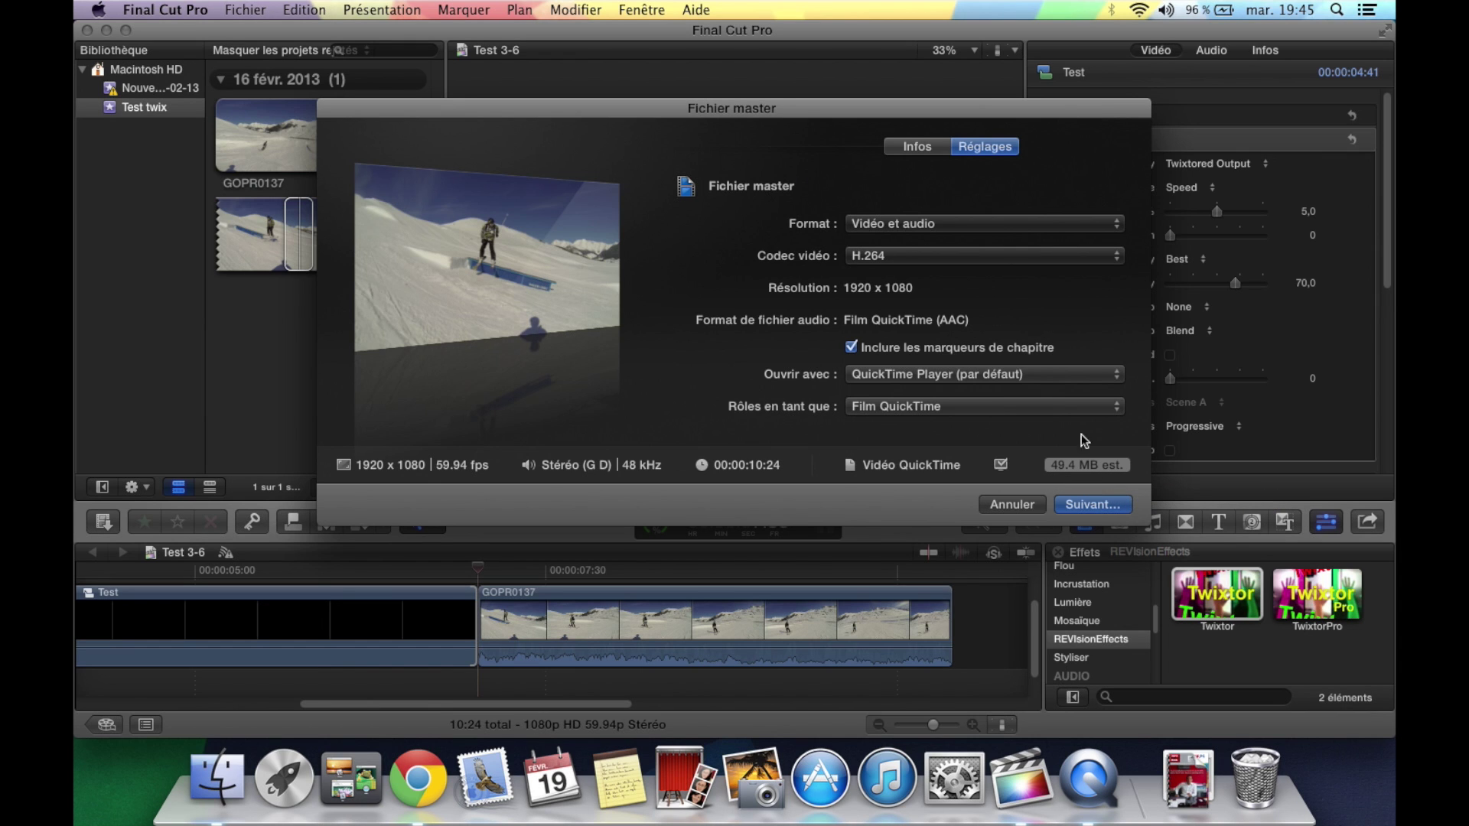
- Proceed with the export and save the file as Test rail 3 in the Bureau folder
{"action": "left_click", "coordinate": [1090, 508]}
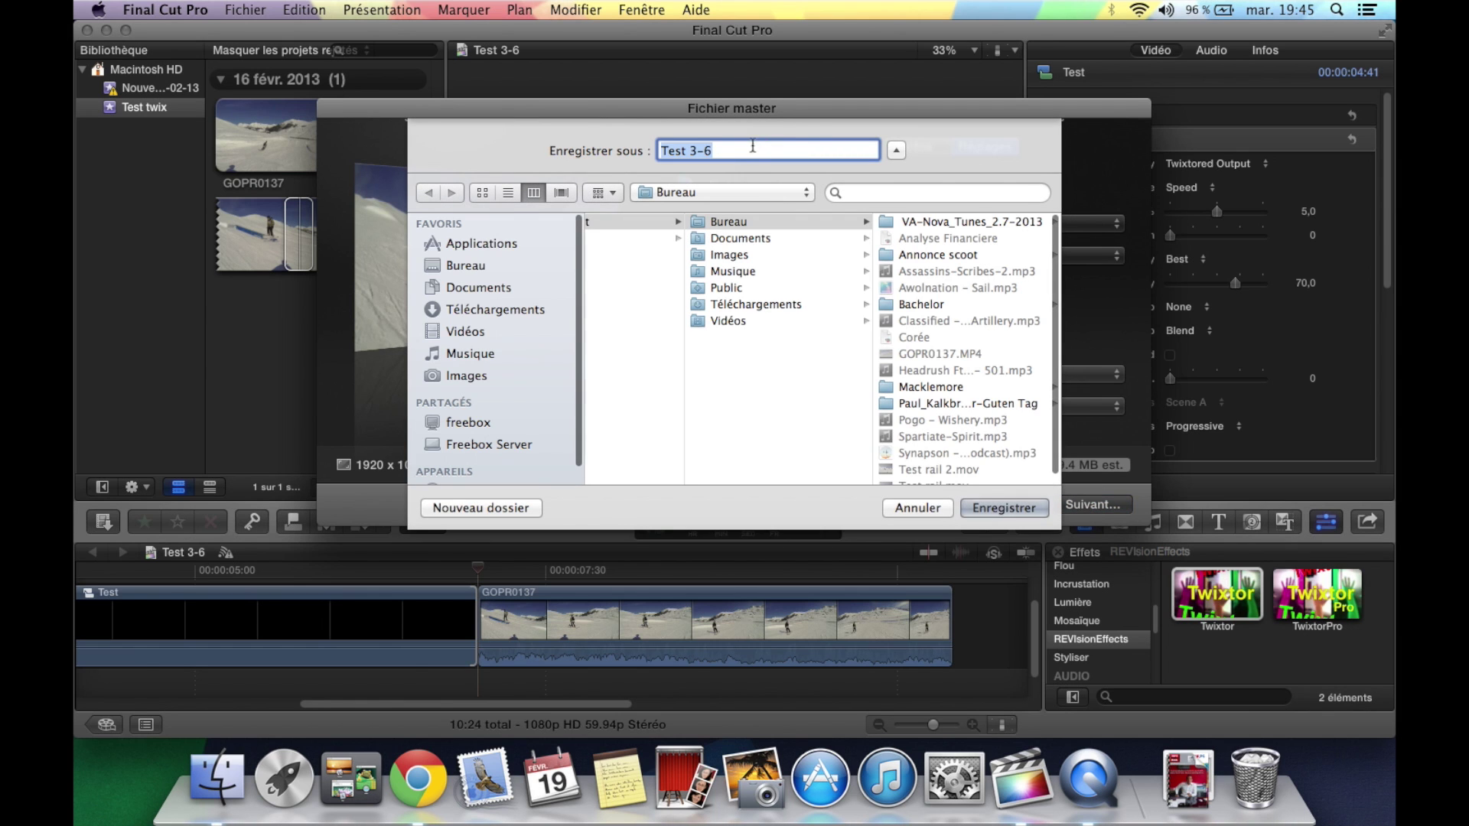
{"action": "left_click", "coordinate": [754, 148]}
{"action": "key", "text": "BackSpace"}
{"action": "key", "text": "BackSpace"}
{"action": "key", "text": "BackSpace"}
{"action": "key", "text": "BackSpace"}
{"action": "type", "text": "rail"}
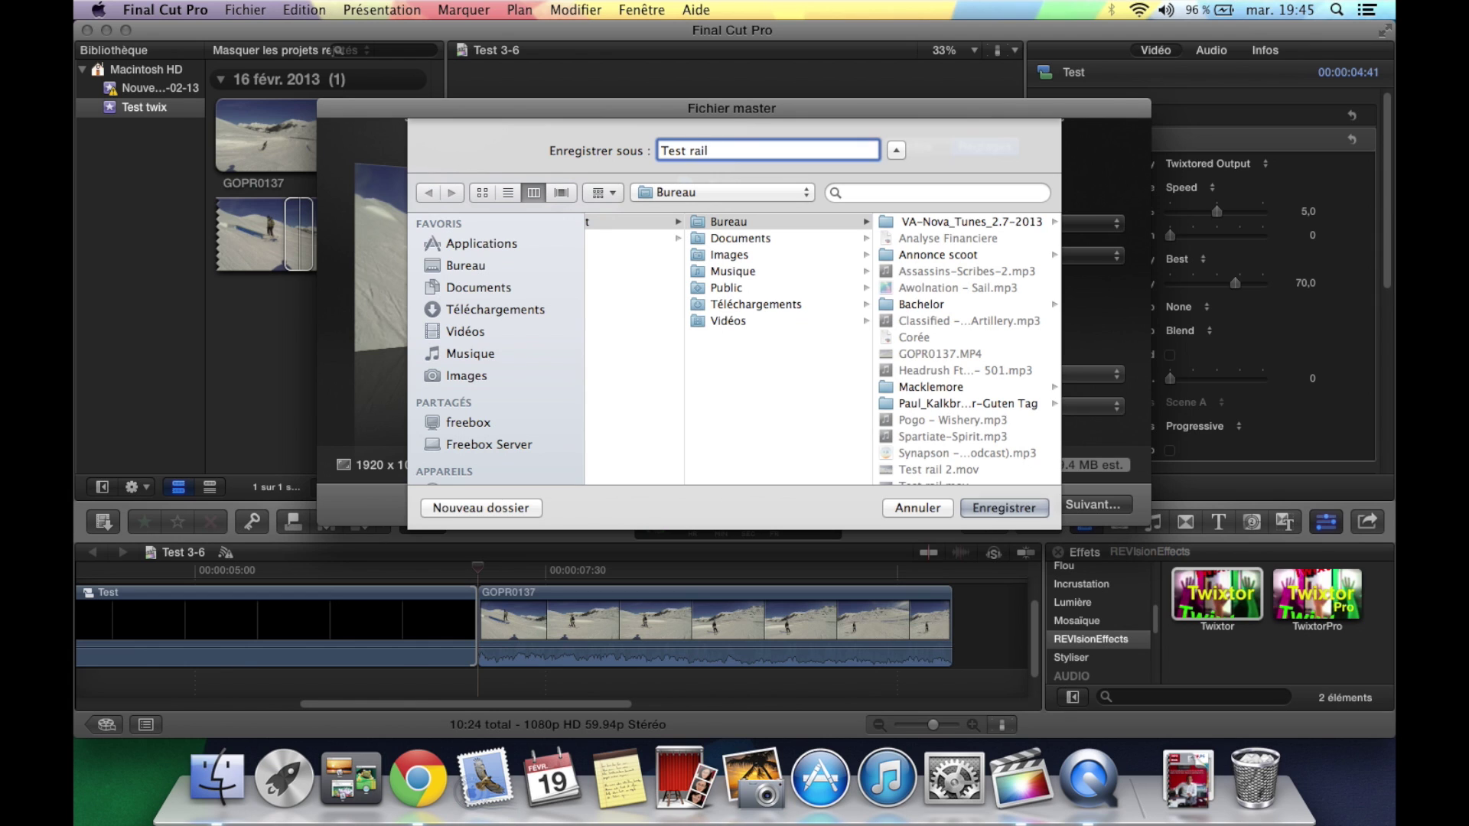
{"action": "type", "text": " 3"}
{"action": "left_click", "coordinate": [1008, 508]}
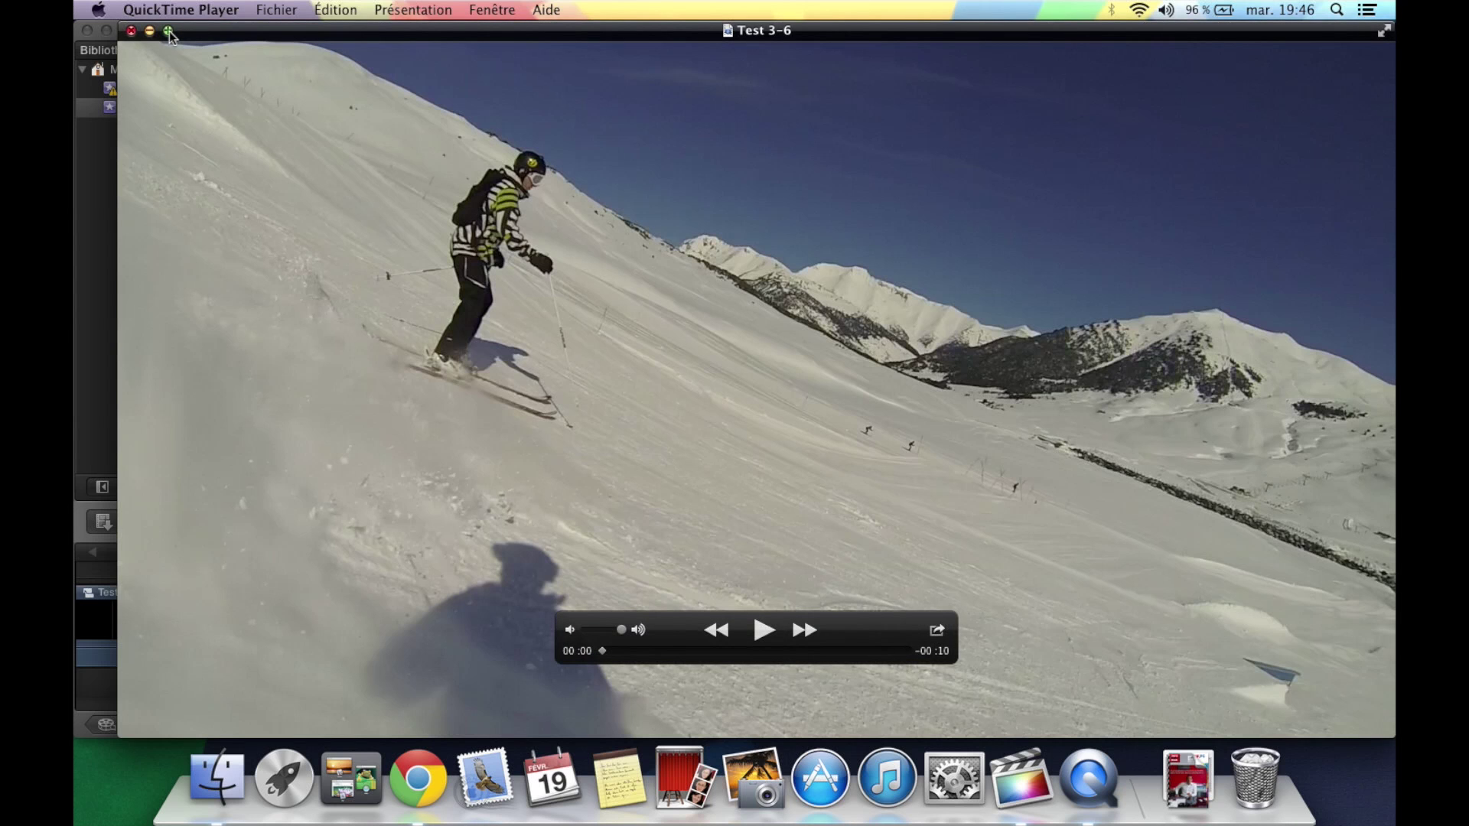
- Play the exported video in QuickTime Player to check the slow motion on the rail
{"action": "left_click", "coordinate": [763, 630]}
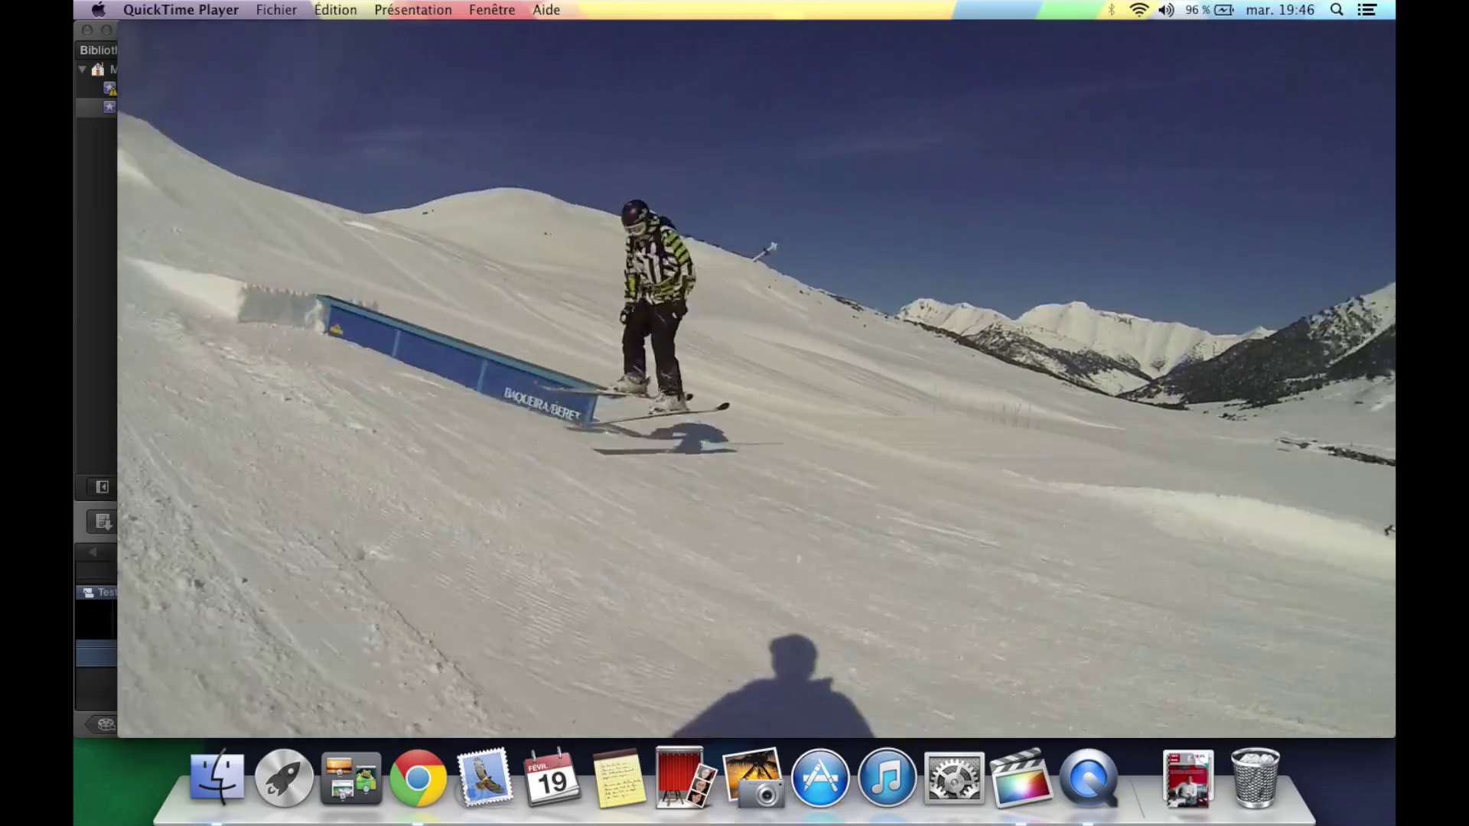
{"action": "mouse_move", "coordinate": [702, 392]}
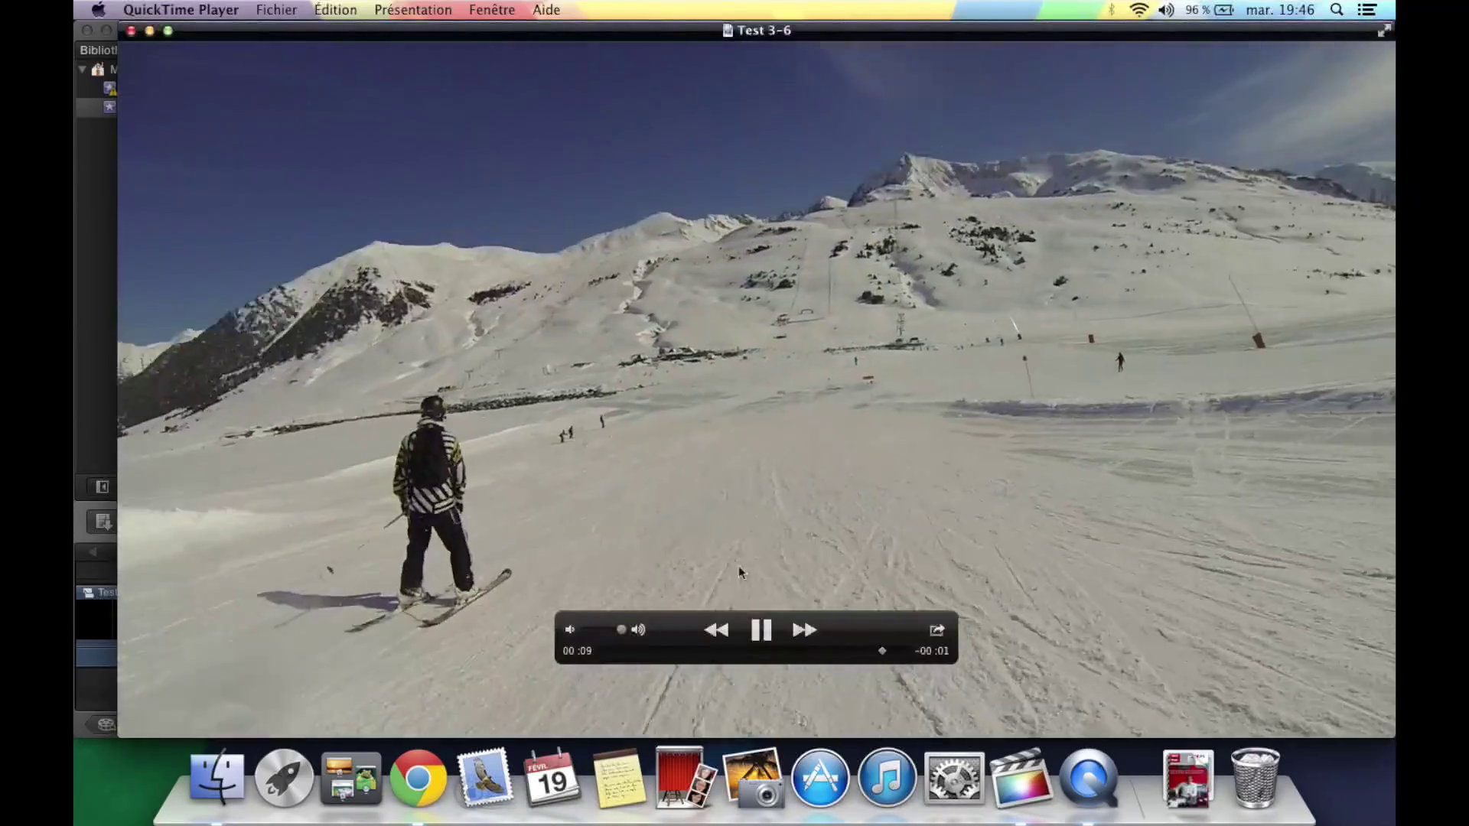
{"action": "left_click", "coordinate": [762, 642]}
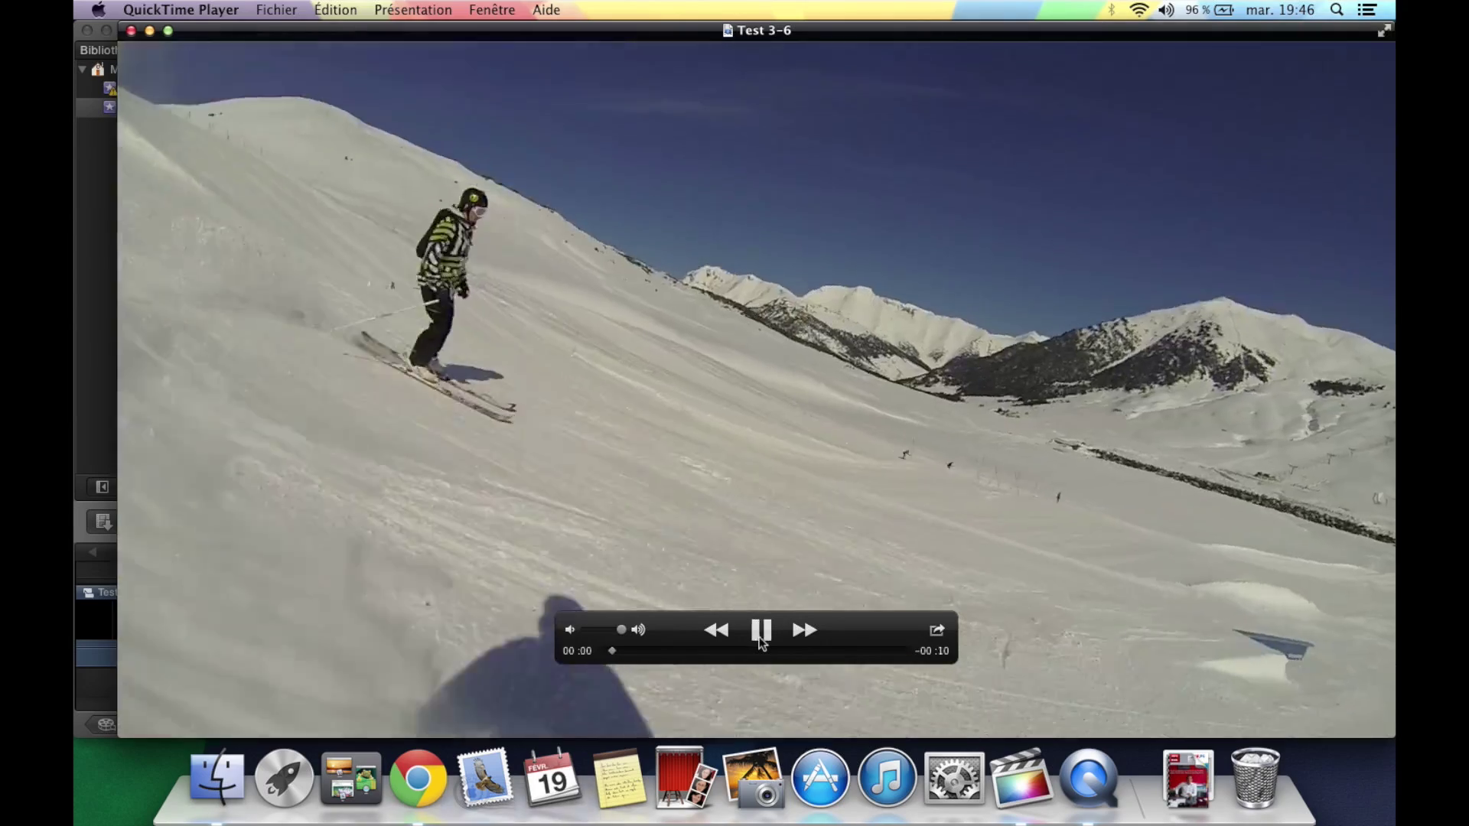
{"action": "left_click", "coordinate": [762, 643]}
{"action": "left_click", "coordinate": [758, 641]}
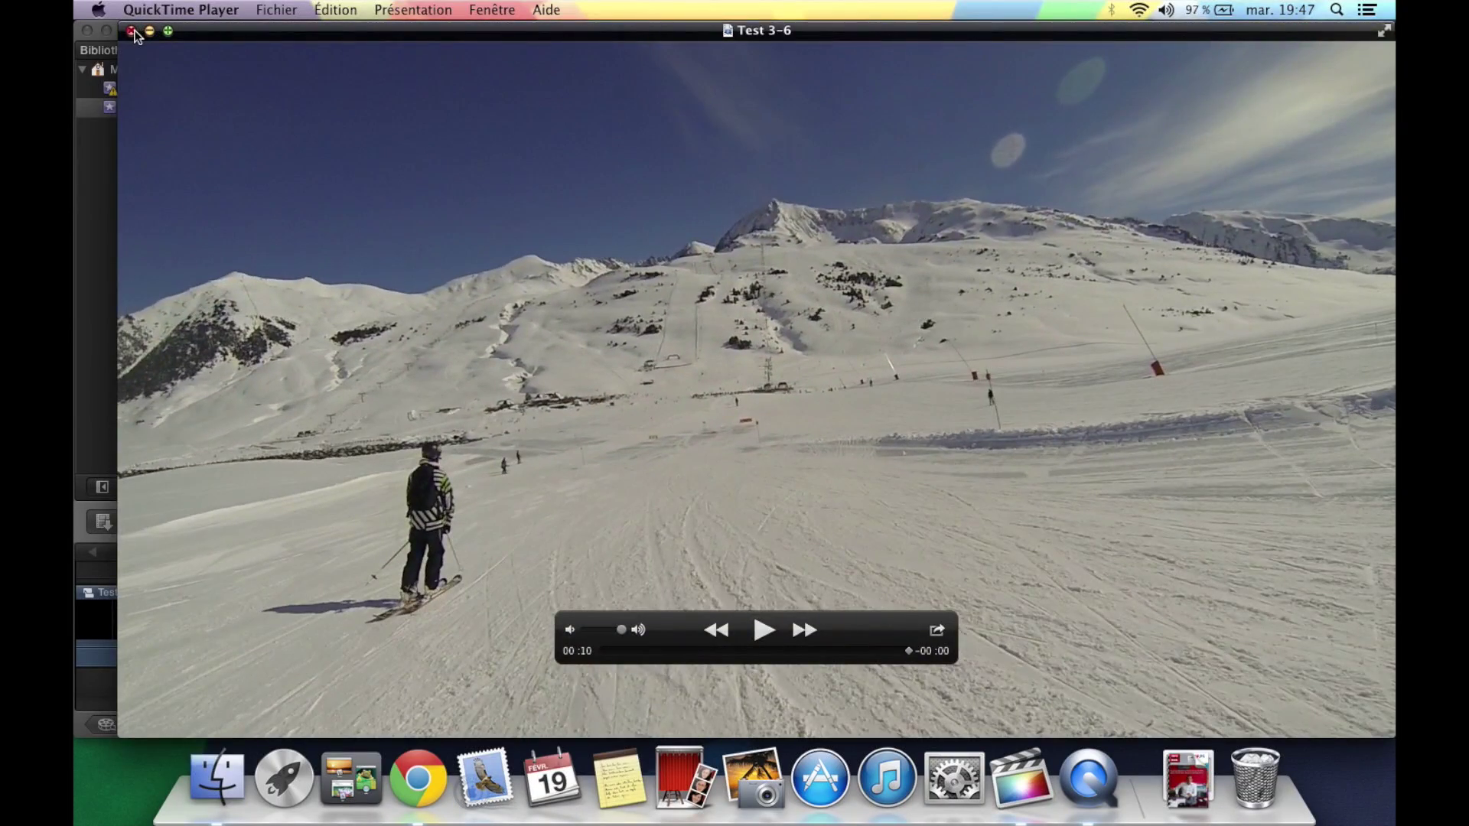
- Close the exported video and the Final Cut Pro window, and switch to the adjacent desktop space
{"action": "left_click", "coordinate": [131, 32]}
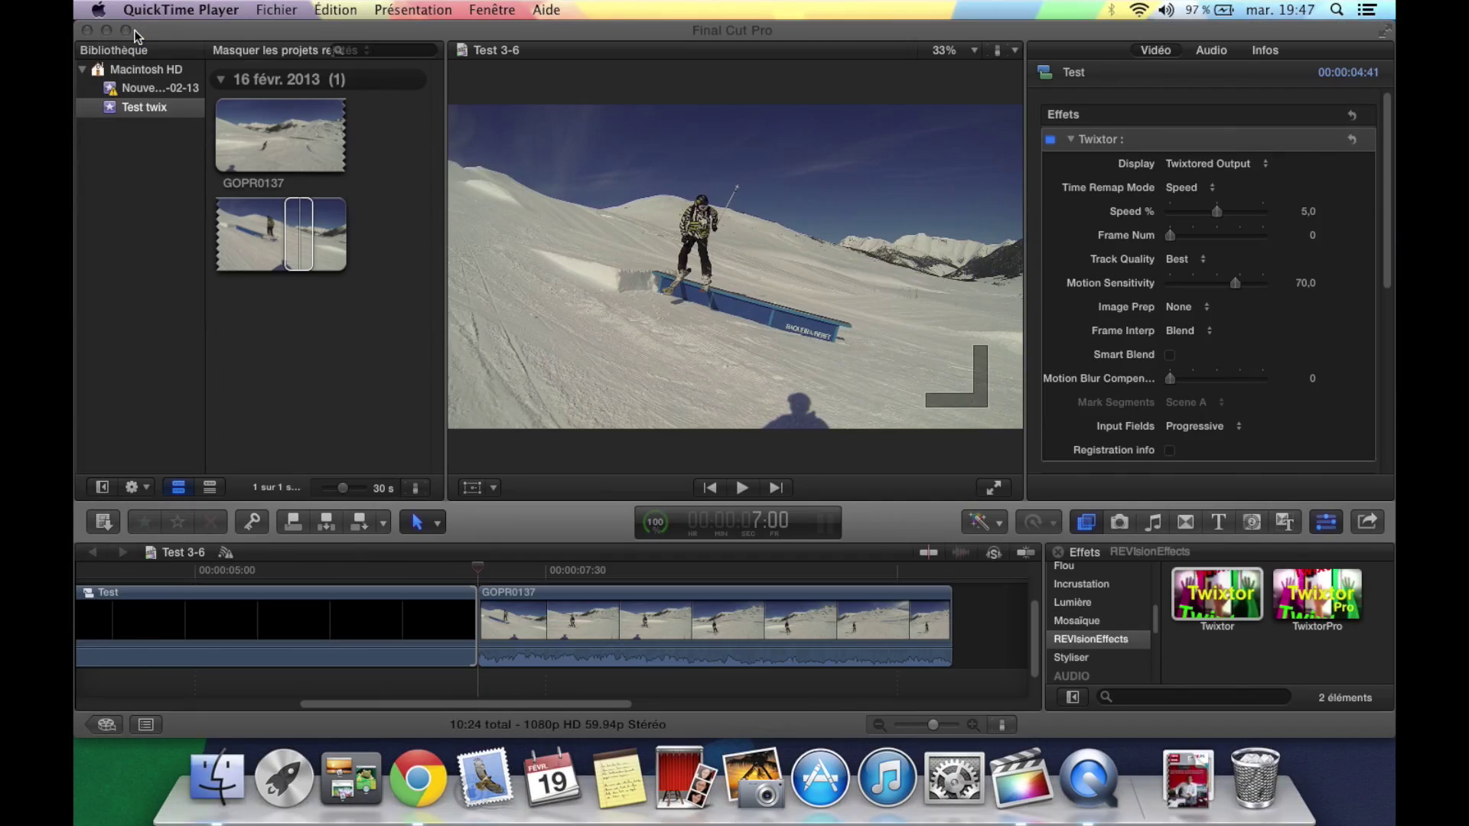
{"action": "left_click", "coordinate": [86, 31]}
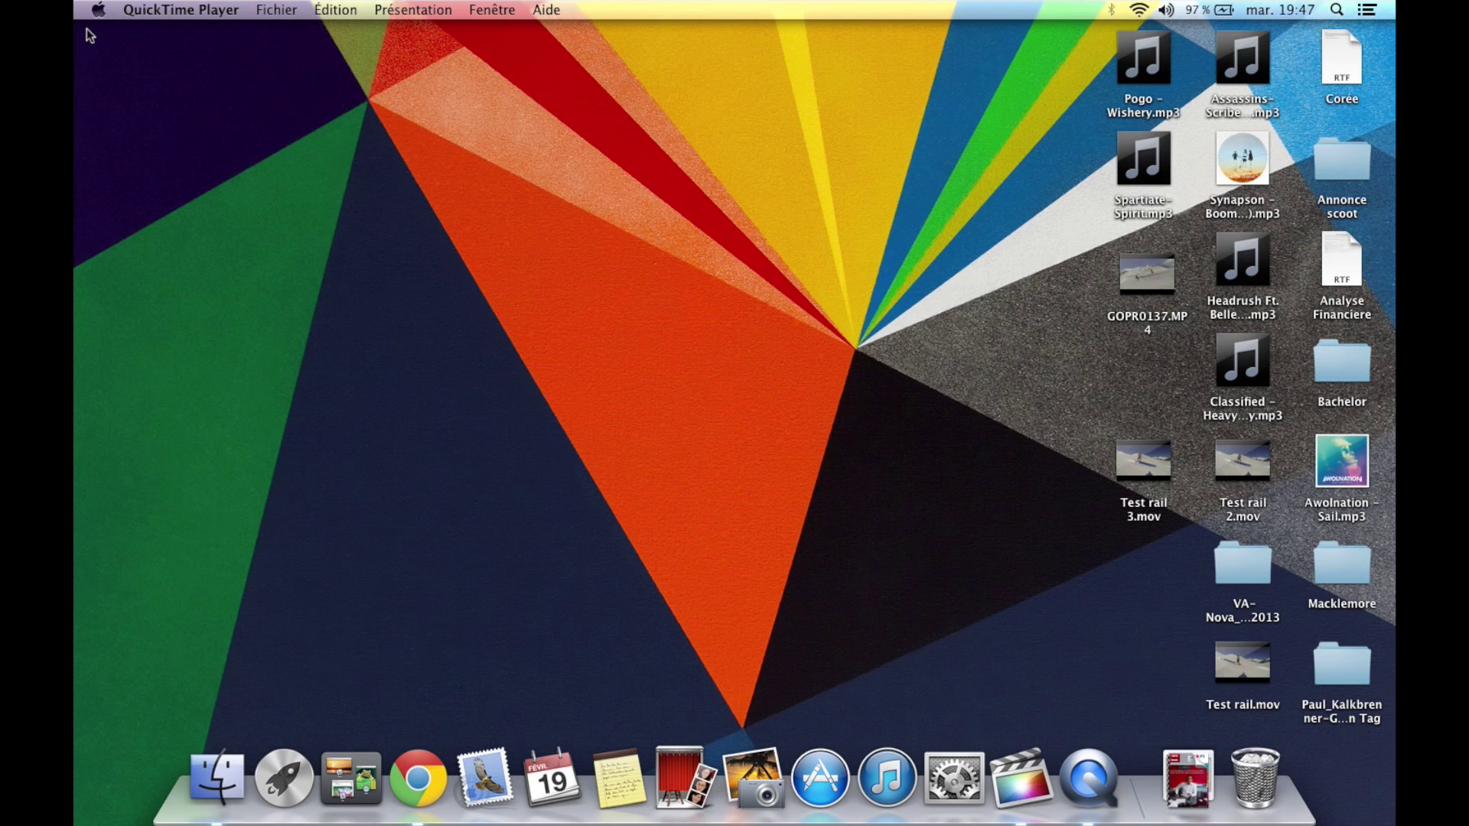
{"action": "key", "text": "ctrl+Left"}
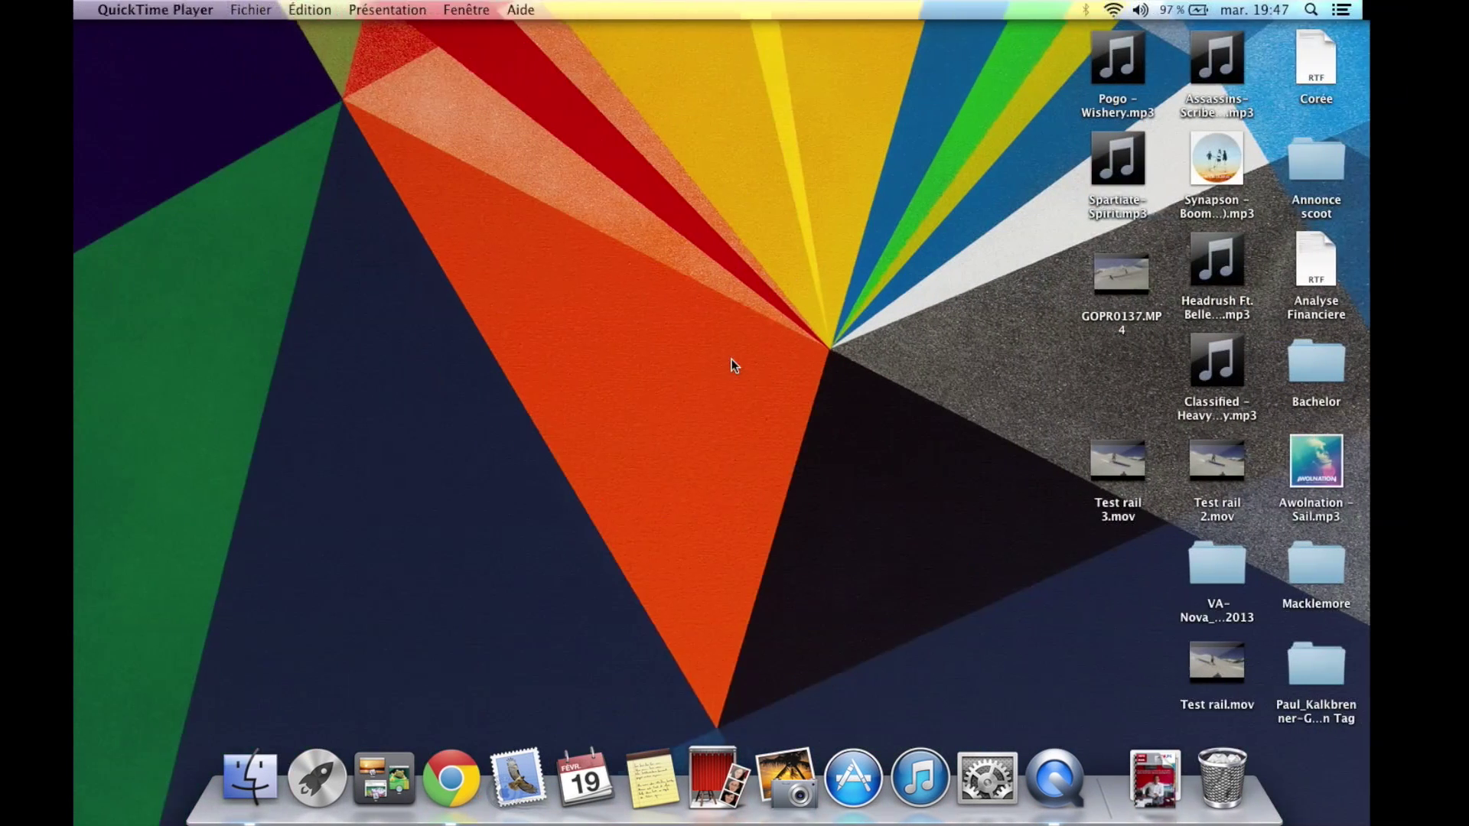